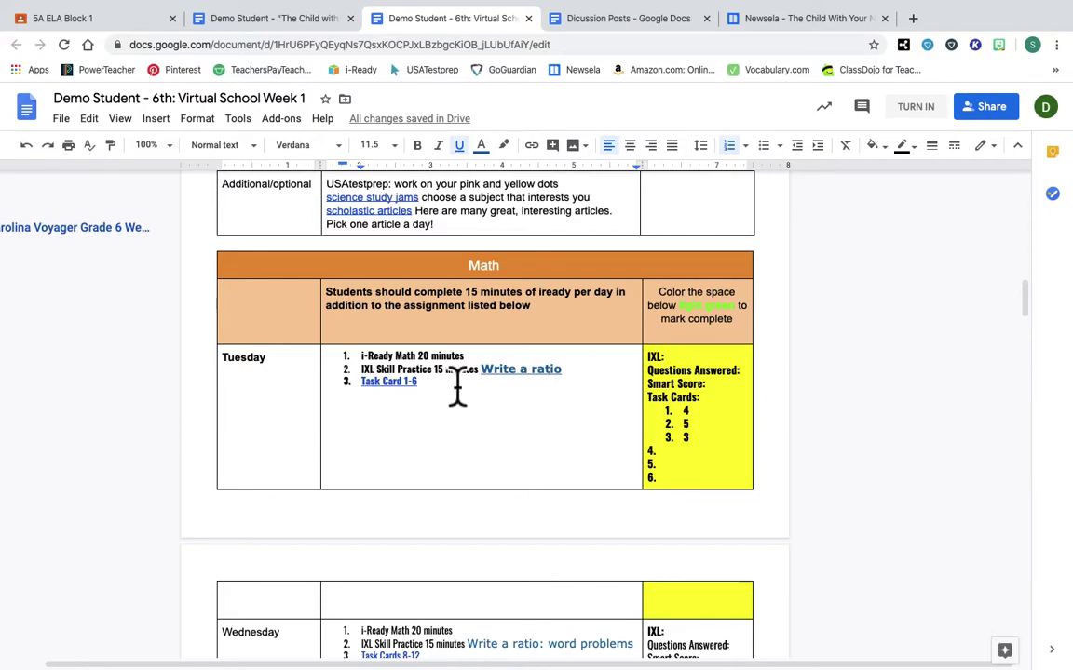
Step: Open the Tuesday Math 'Write a ratio' link from the assignment doc in a new tab
{"action": "left_click", "coordinate": [520, 377]}
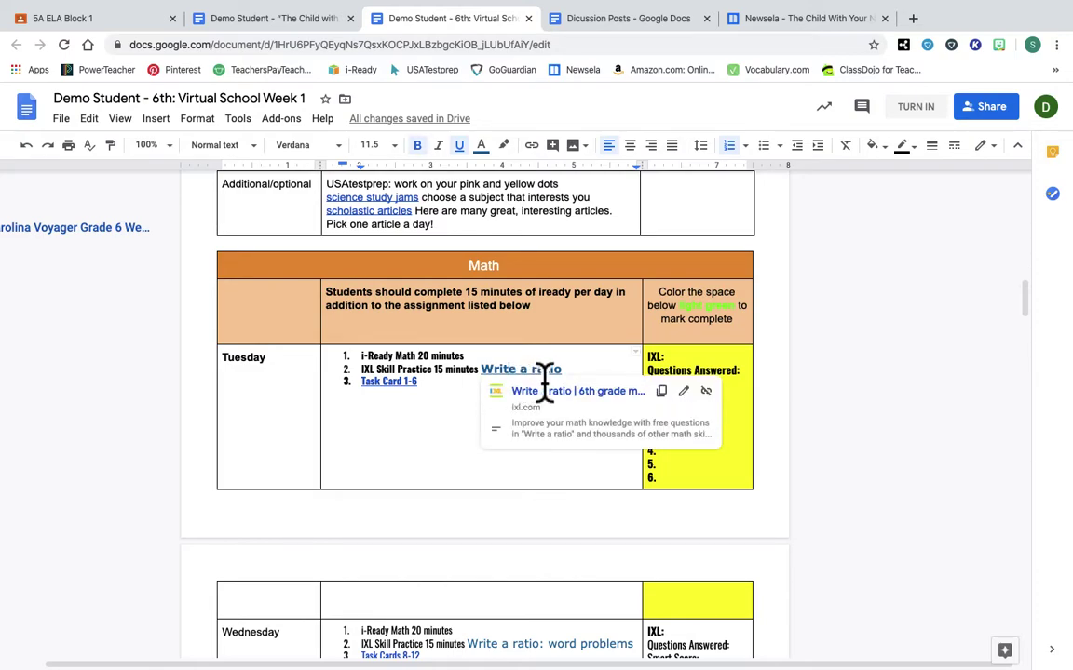
{"action": "left_click", "coordinate": [453, 416]}
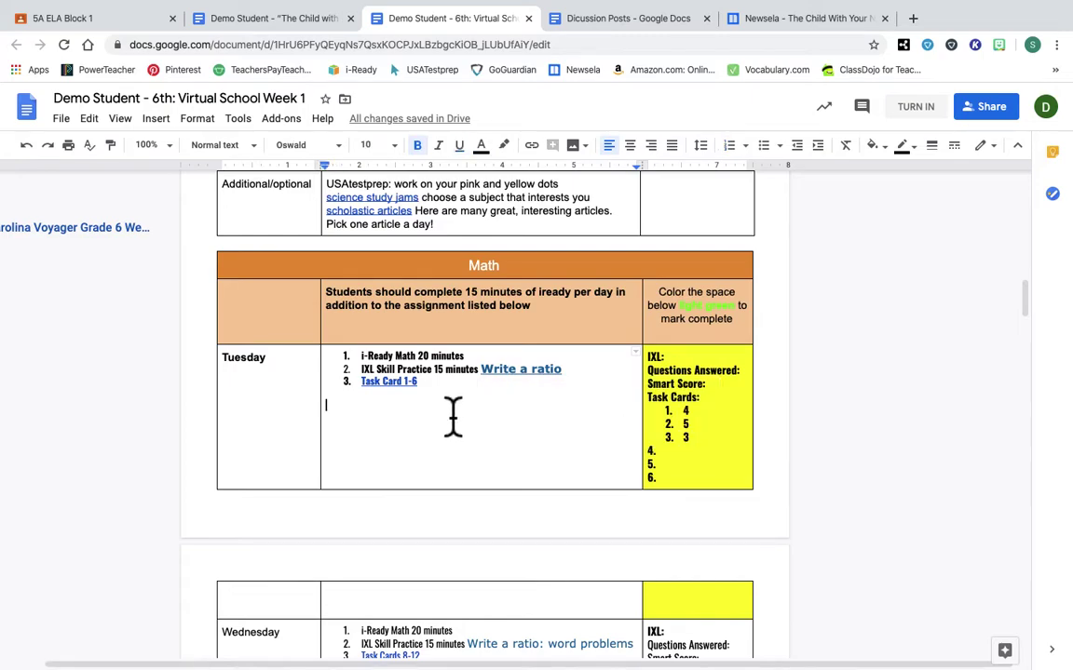
{"action": "scroll", "coordinate": [452, 416], "scroll_direction": "down", "scroll_amount": 1}
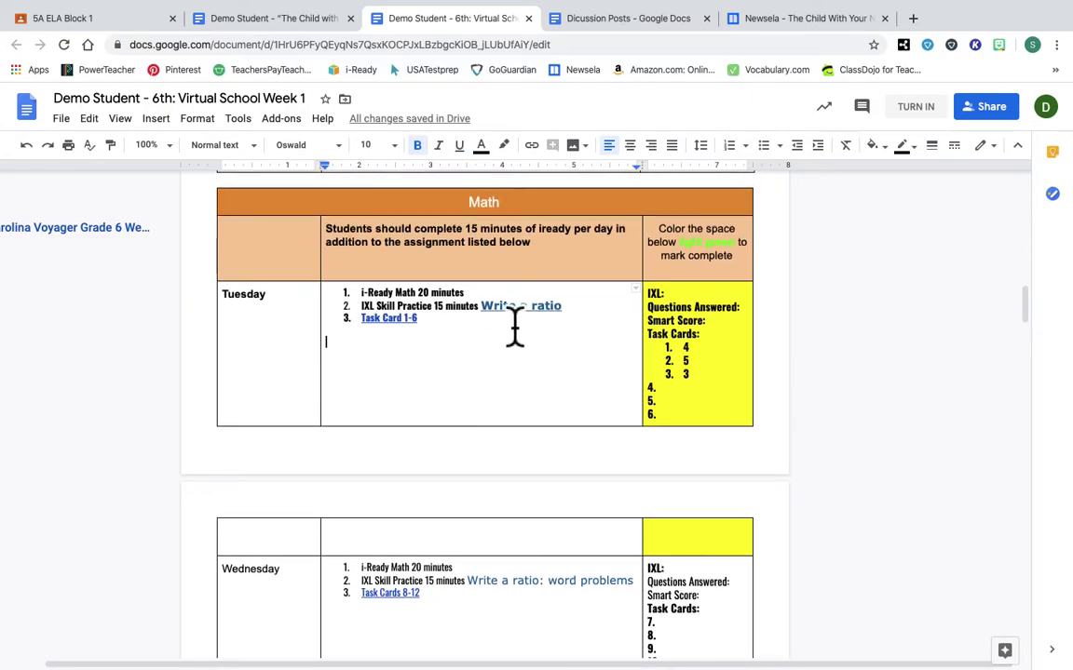
{"action": "left_click", "coordinate": [514, 307]}
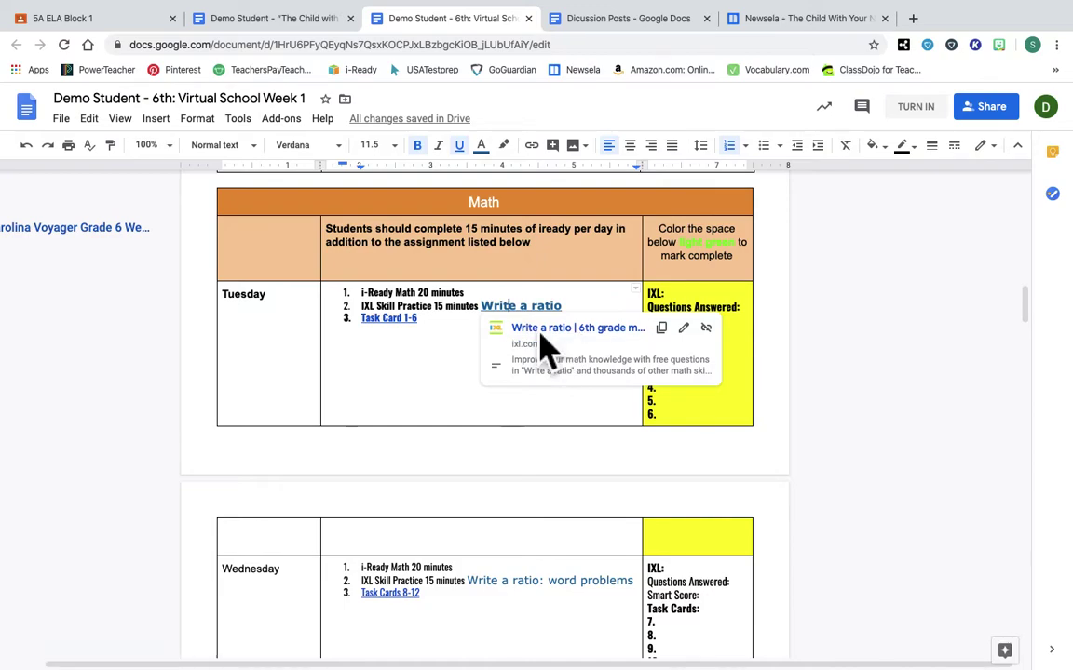
{"action": "left_click", "coordinate": [541, 335]}
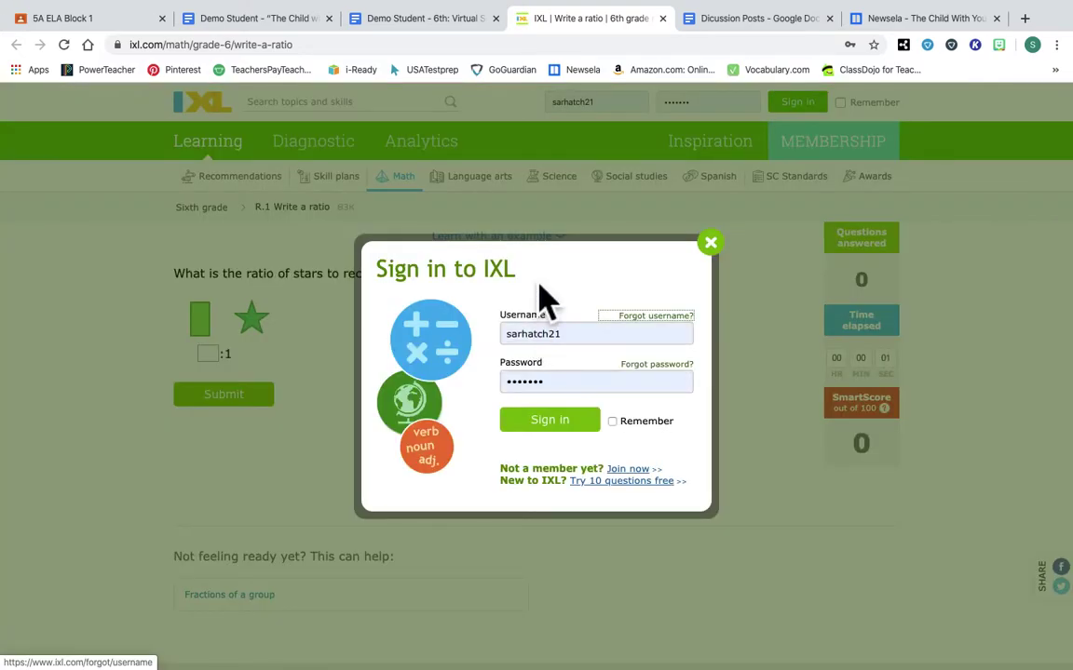
Step: Delete the prefilled username and password in the Sign in to IXL dialog
{"action": "double_click", "coordinate": [577, 335]}
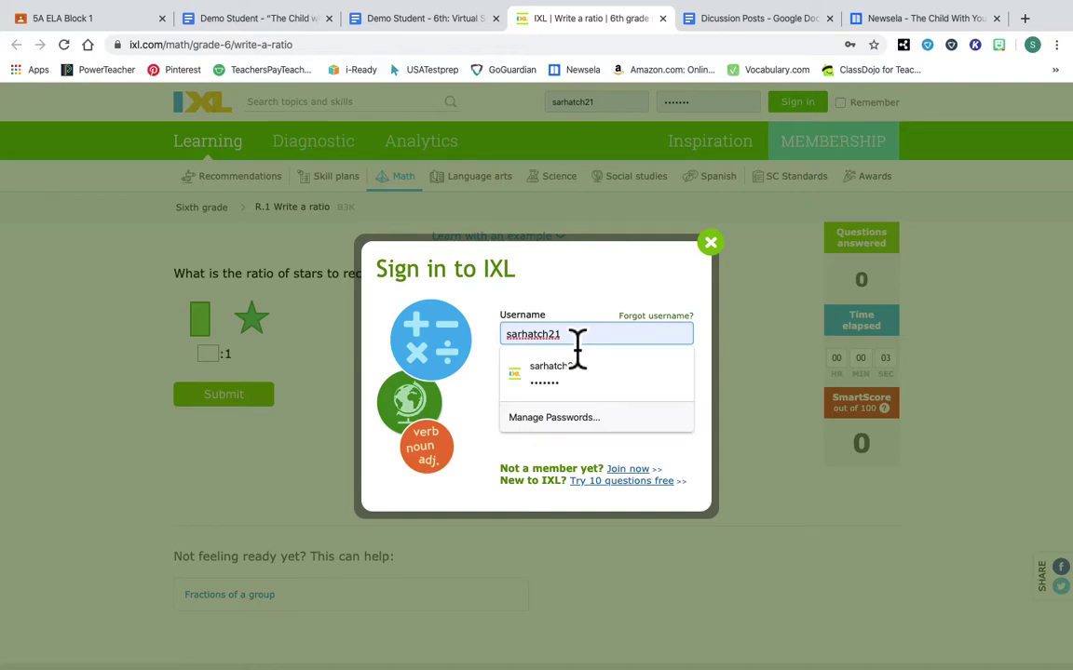
{"action": "key", "text": "BackSpace"}
{"action": "left_click", "coordinate": [484, 321]}
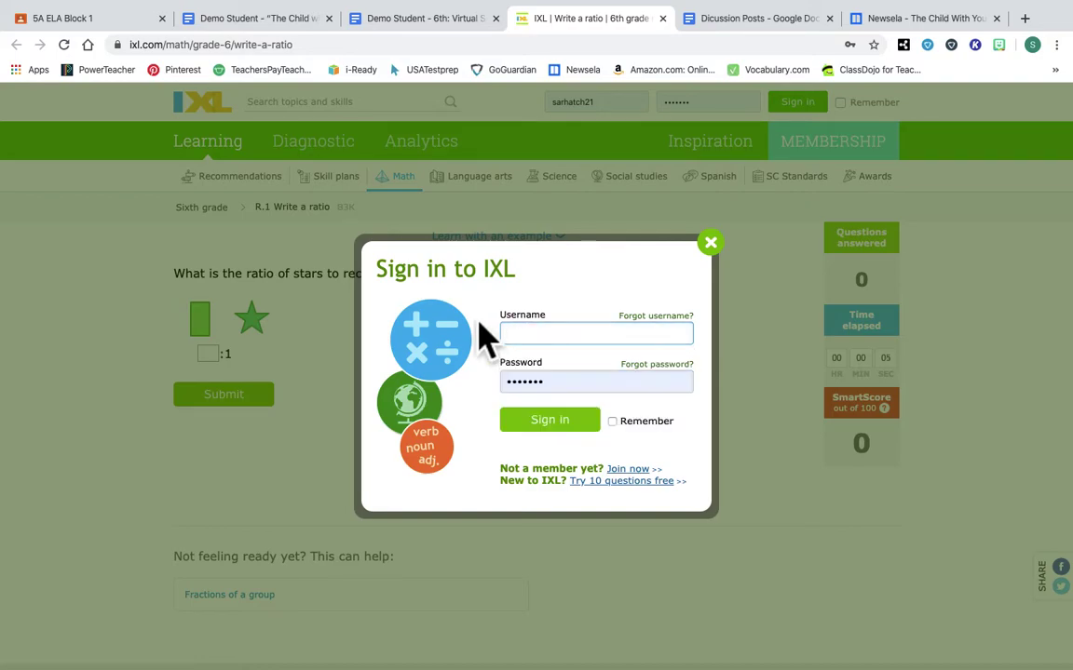
{"action": "left_click", "coordinate": [554, 386]}
{"action": "double_click", "coordinate": [559, 383]}
{"action": "key", "text": "BackSpace"}
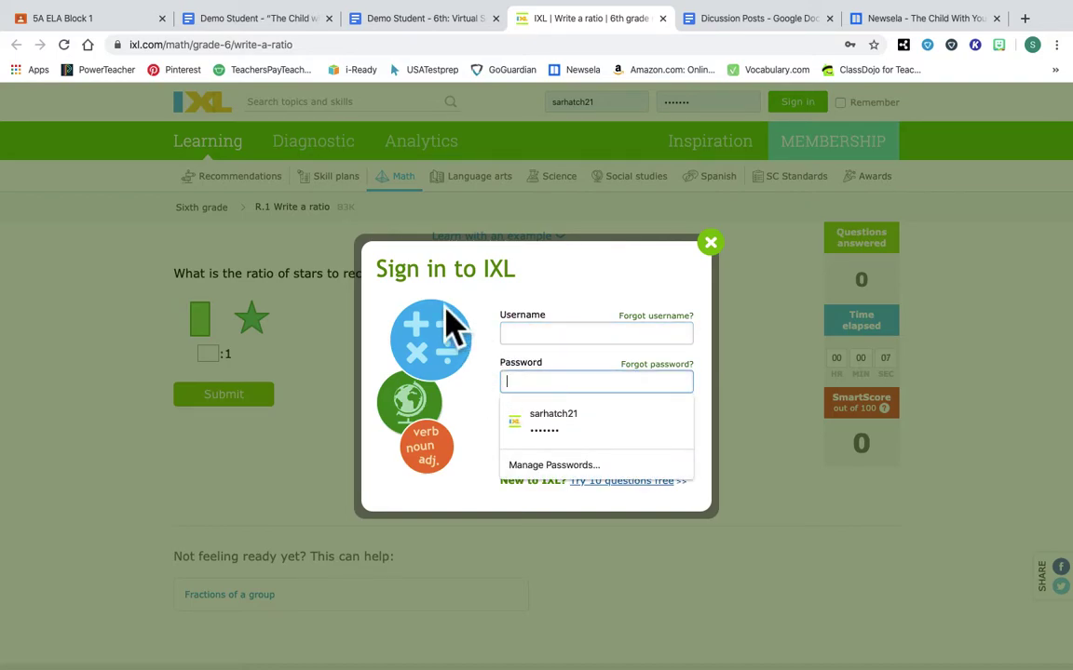
{"action": "left_click", "coordinate": [457, 331]}
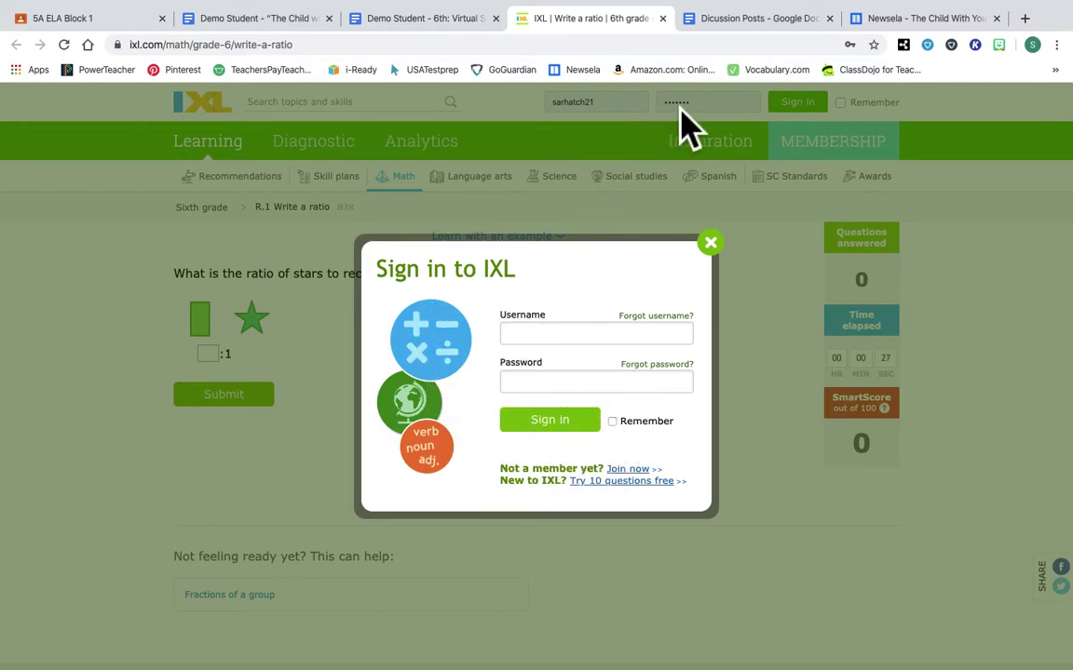
Step: Sign in with the demo student username and password, declining Chrome's offer to save it
{"action": "left_click", "coordinate": [569, 339]}
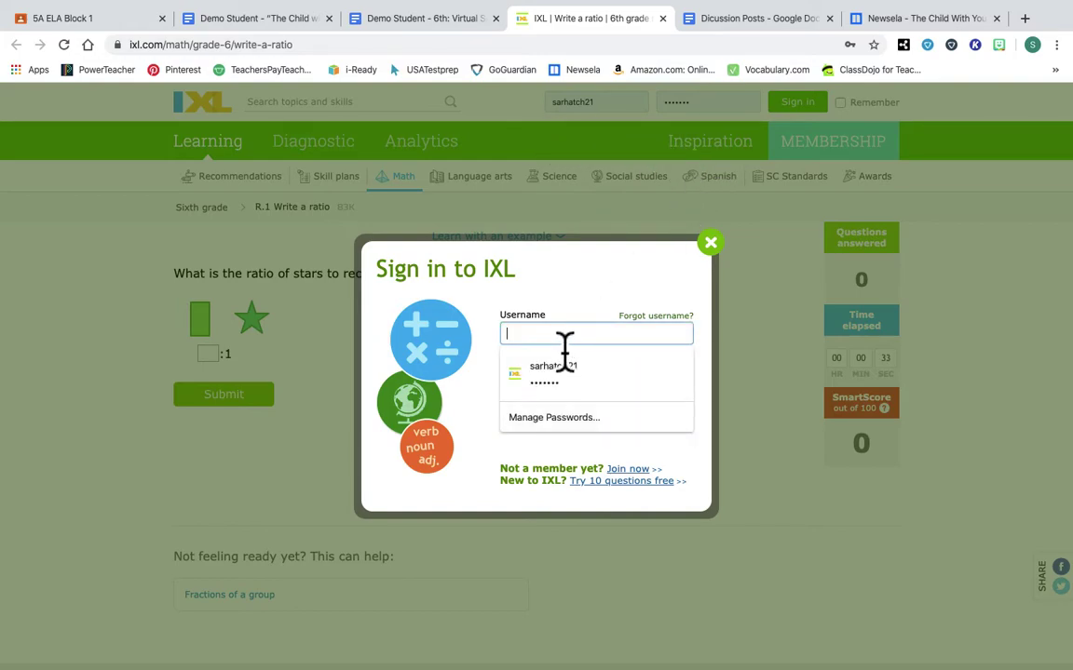
{"action": "type", "text": "demostudent"}
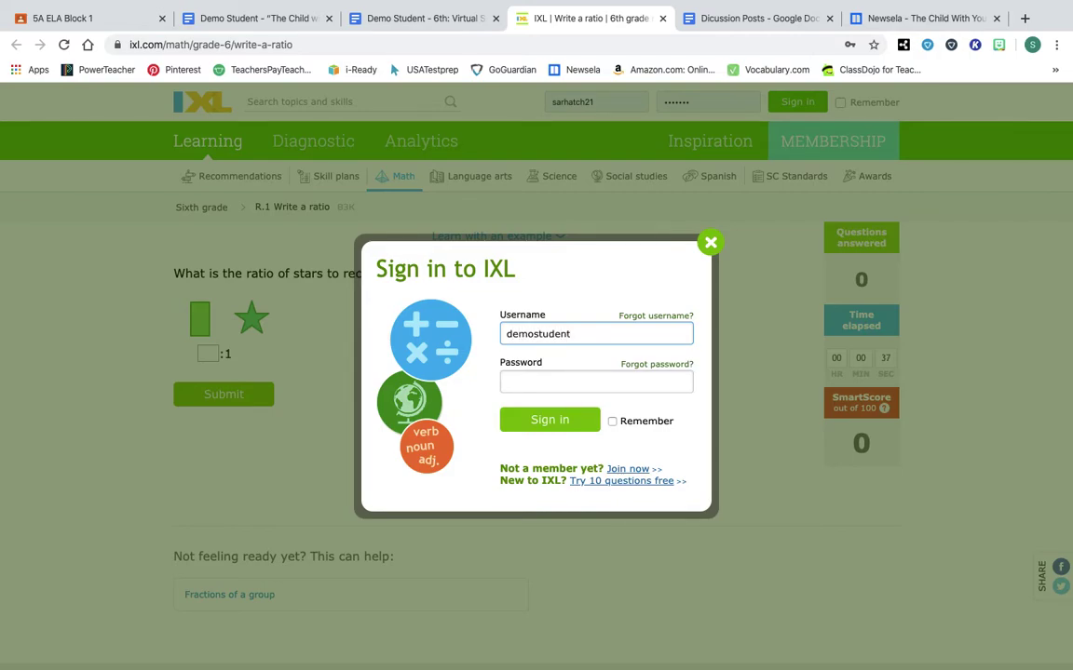
{"action": "left_click", "coordinate": [526, 341]}
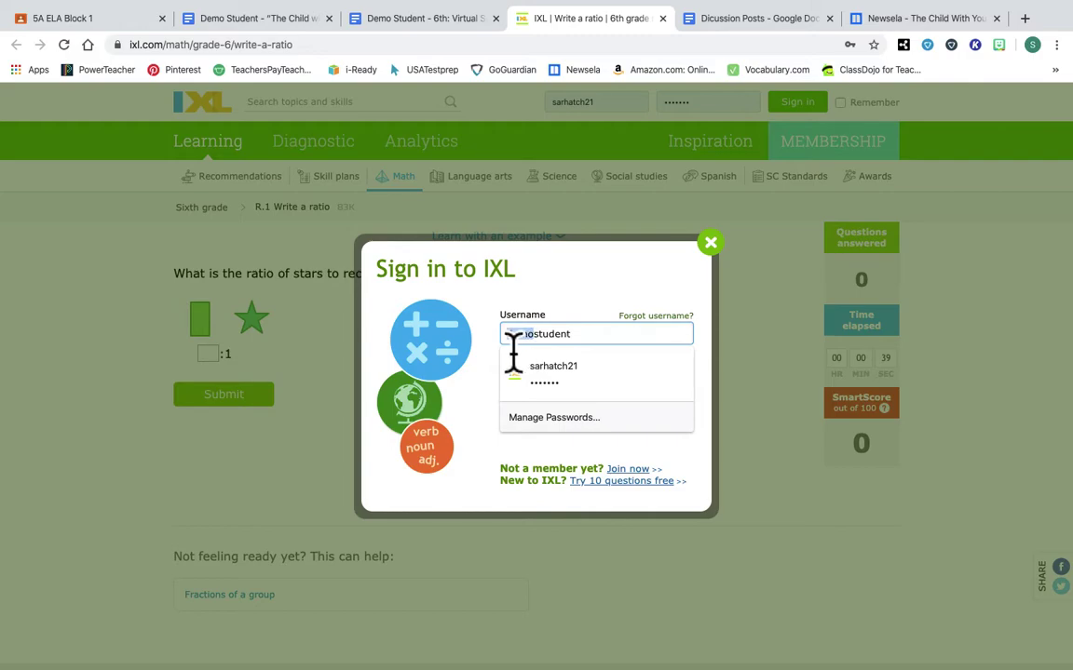
{"action": "left_click_drag", "start_coordinate": [514, 352], "coordinate": [559, 349]}
{"action": "type", "text": "52"}
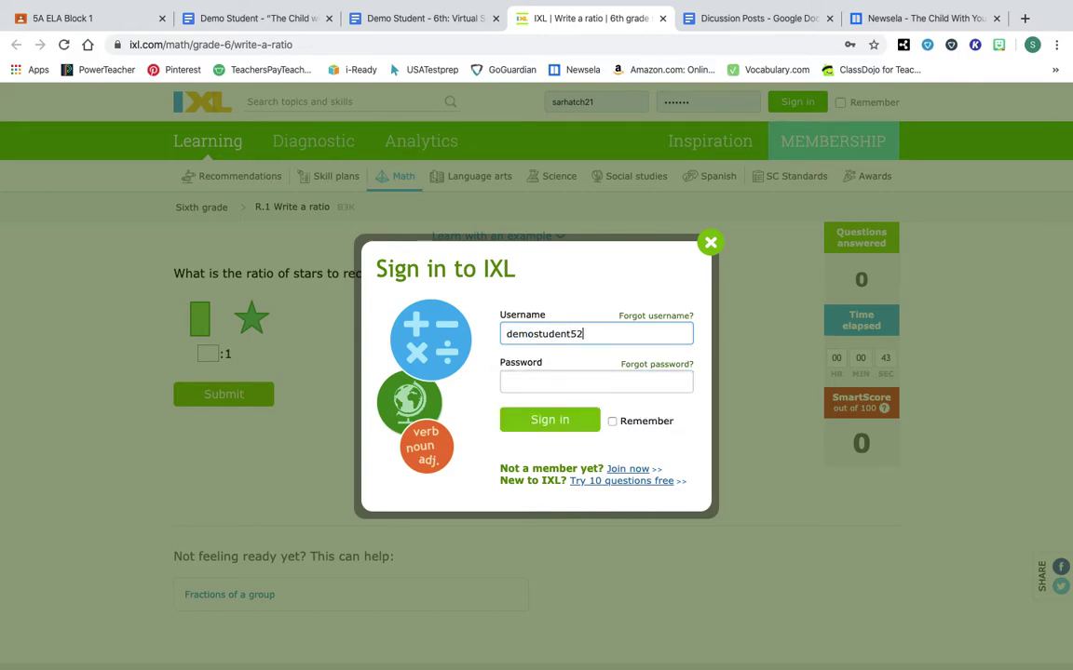
{"action": "key", "text": "Tab"}
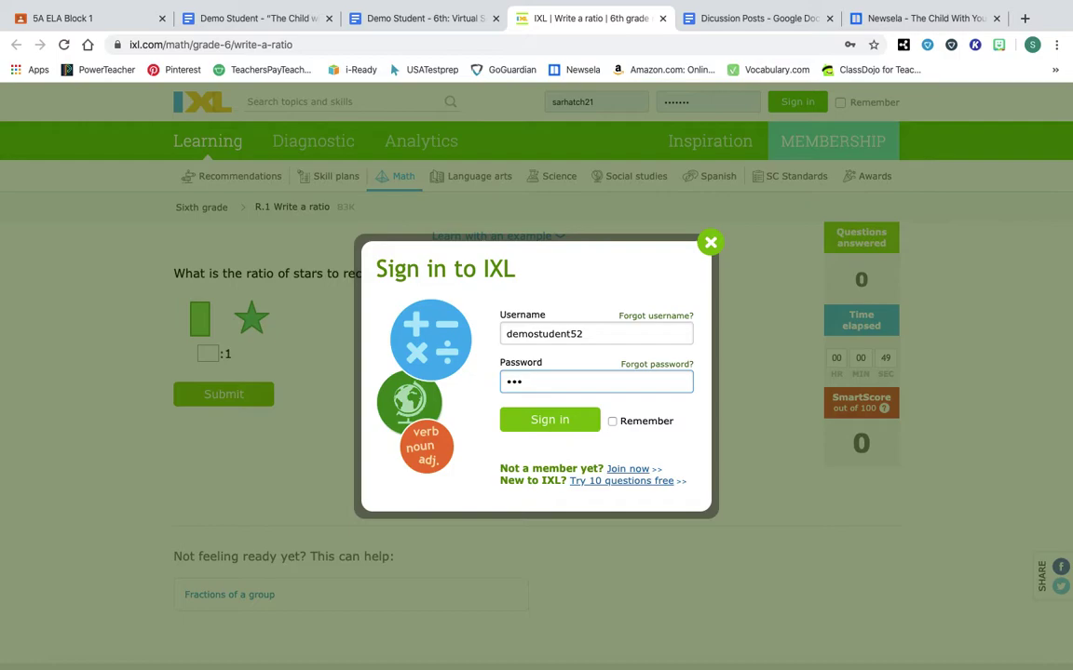
{"action": "left_click", "coordinate": [574, 431]}
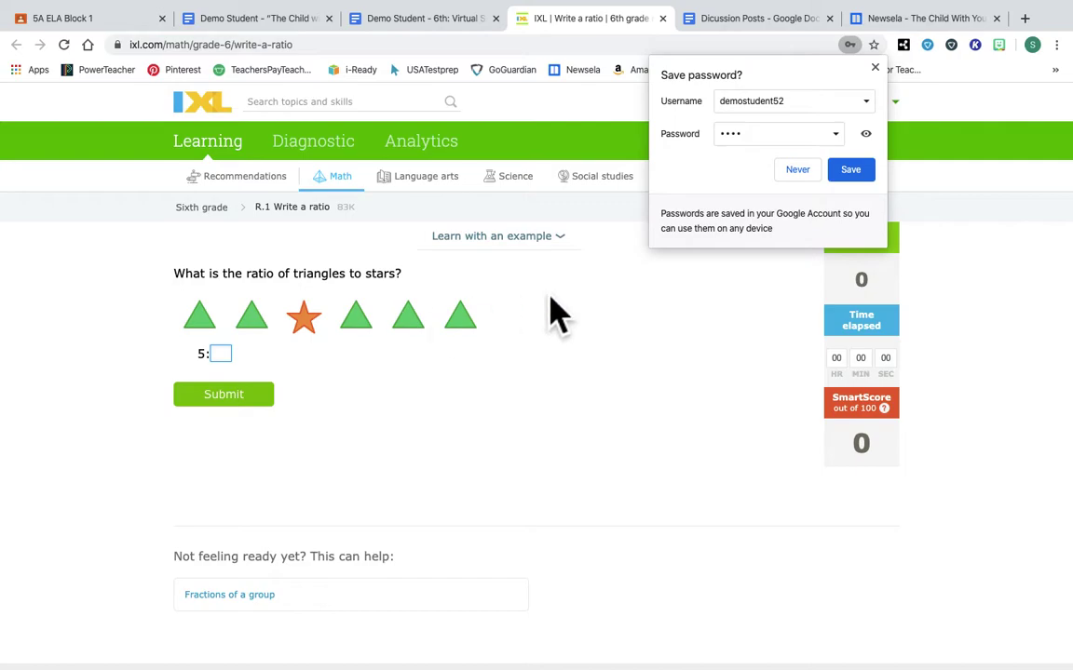
{"action": "left_click", "coordinate": [797, 171]}
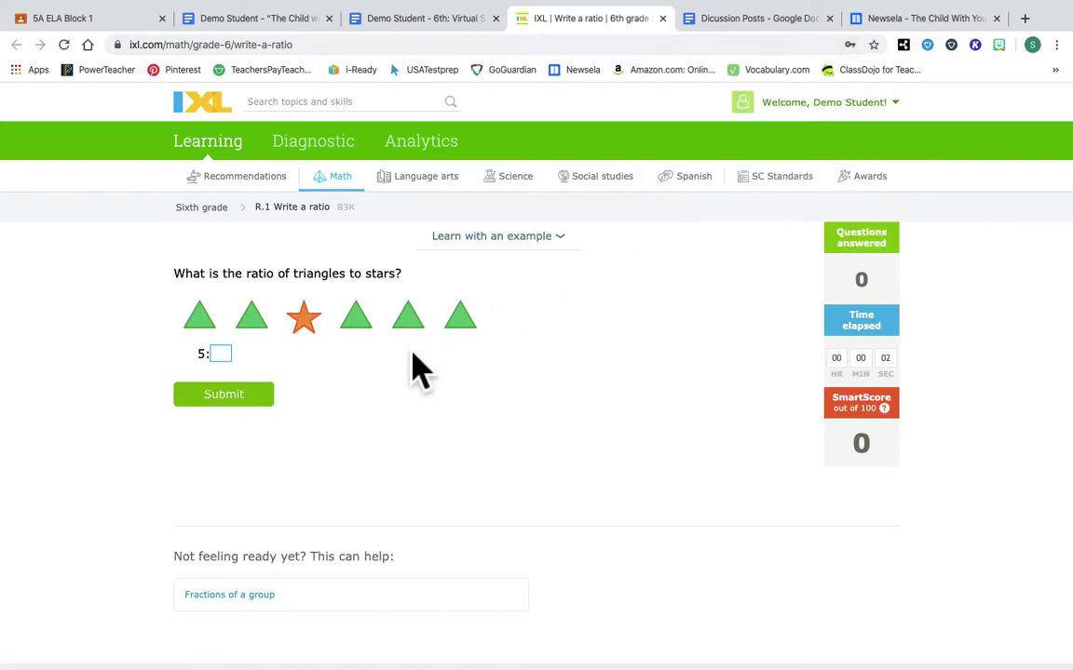
Step: Answer the ratios 5:1, 1:5 and 8:1, then go to the Sixth grade math skills list
{"action": "left_click", "coordinate": [417, 19]}
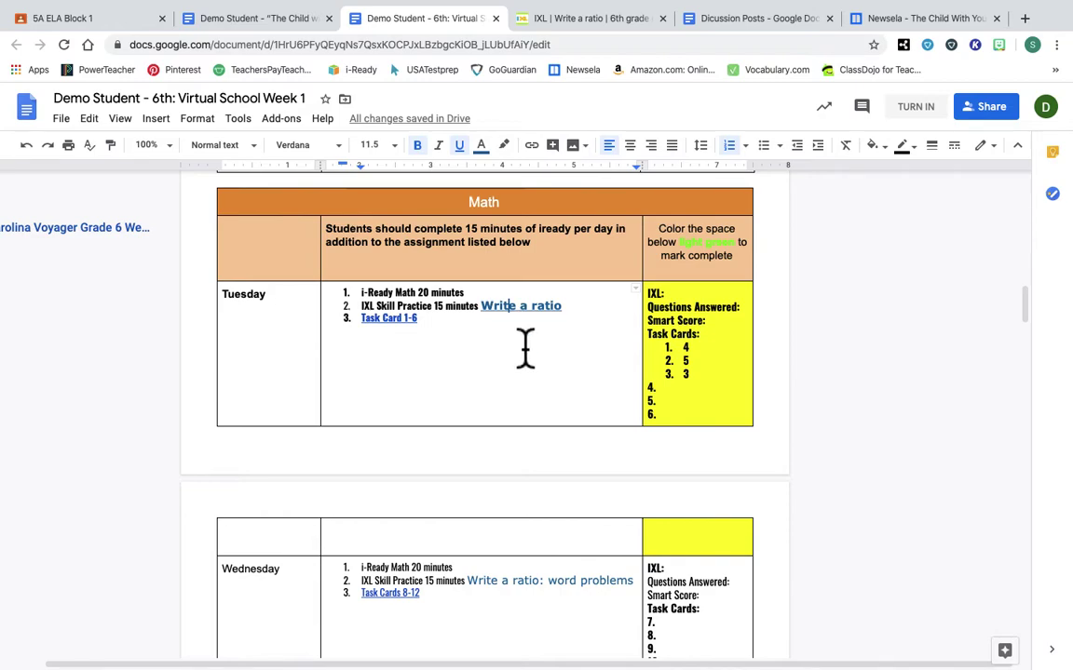
{"action": "left_click", "coordinate": [582, 21]}
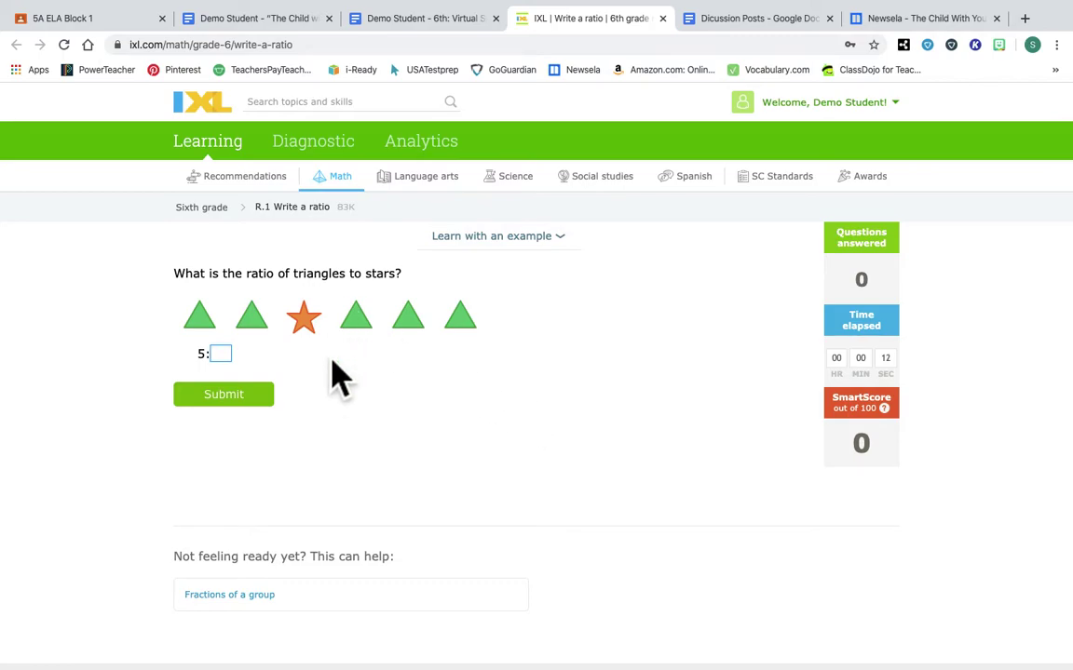
{"action": "type", "text": "1"}
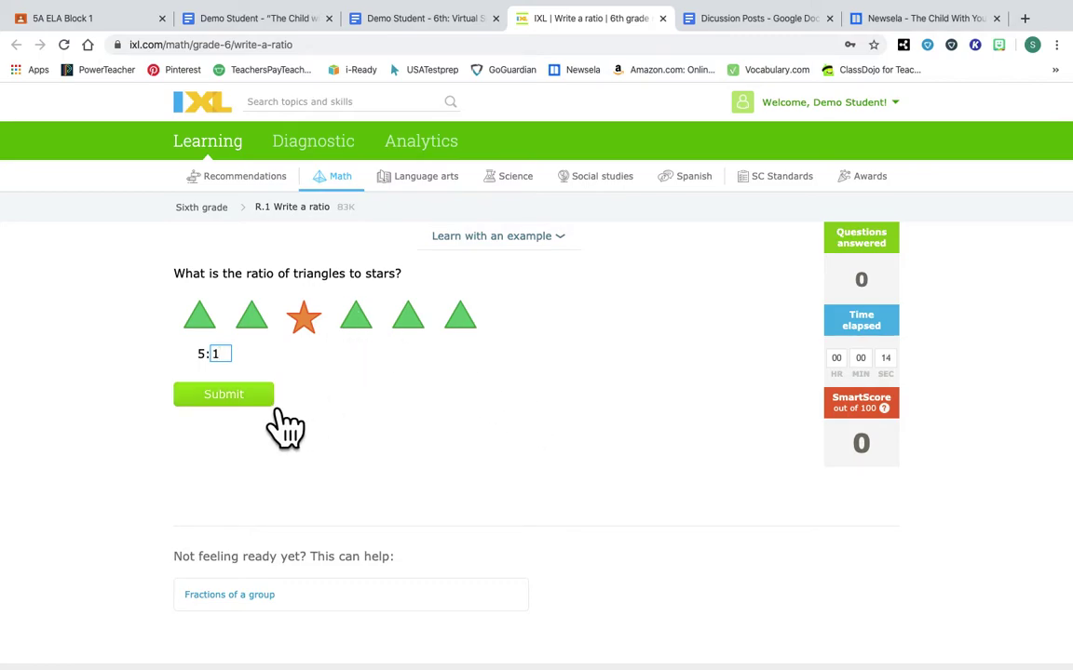
{"action": "left_click", "coordinate": [269, 399]}
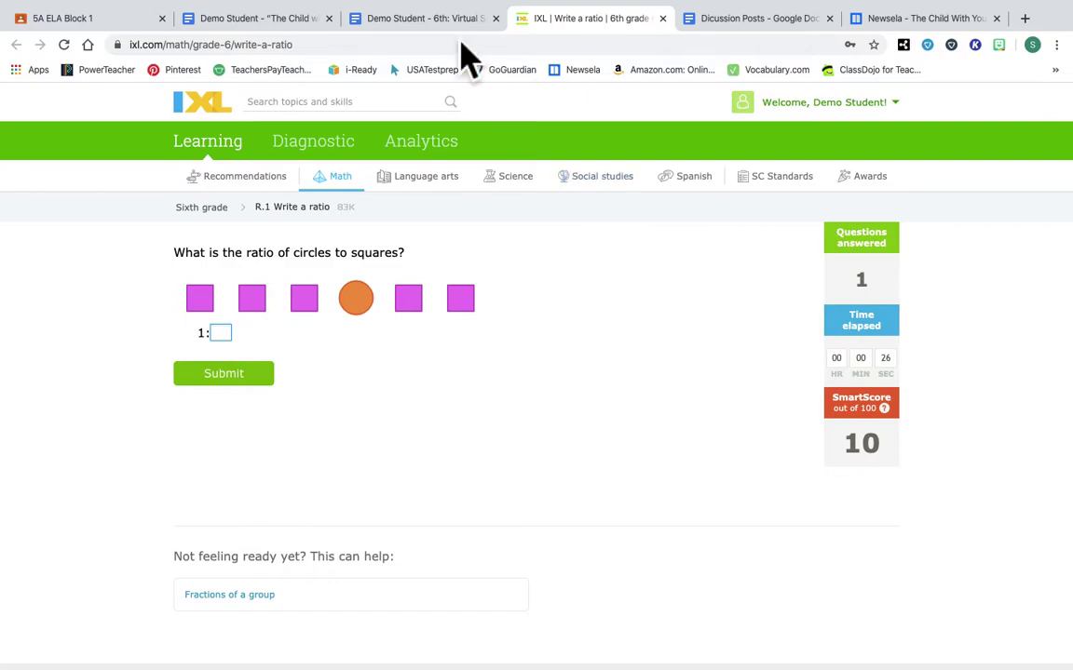
{"action": "left_click", "coordinate": [431, 21]}
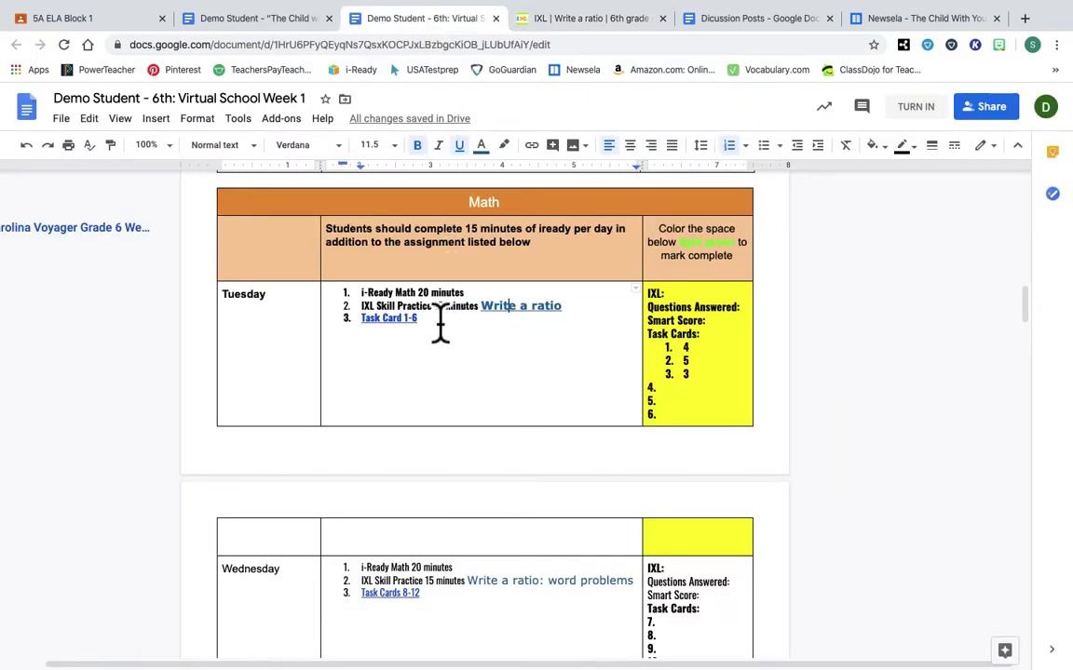
{"action": "left_click", "coordinate": [582, 21]}
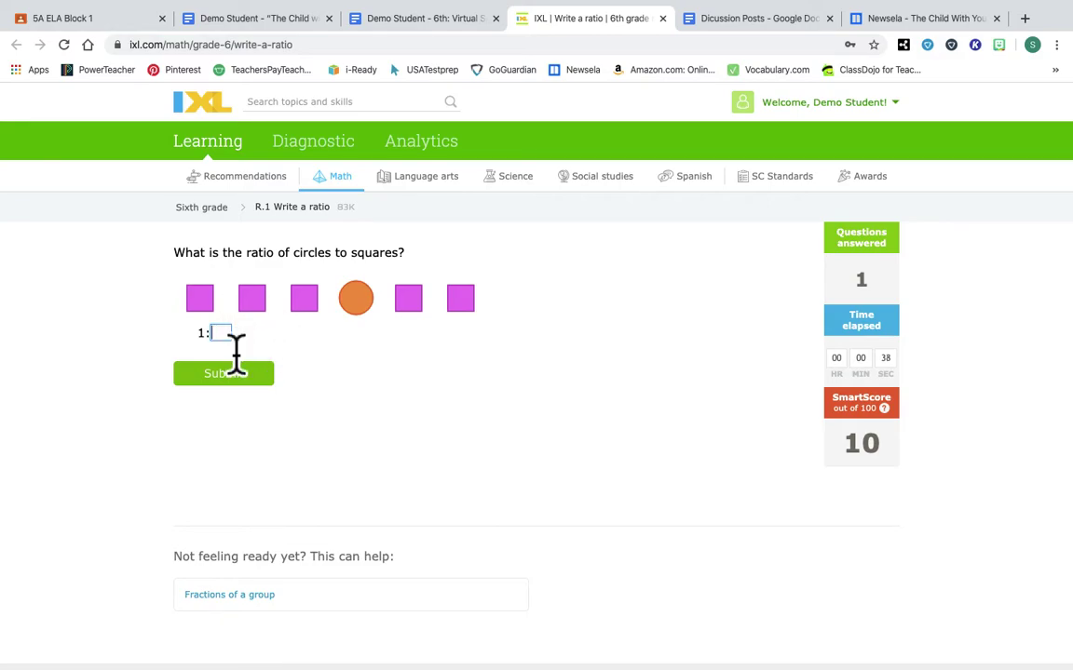
{"action": "type", "text": "5"}
{"action": "left_click", "coordinate": [261, 383]}
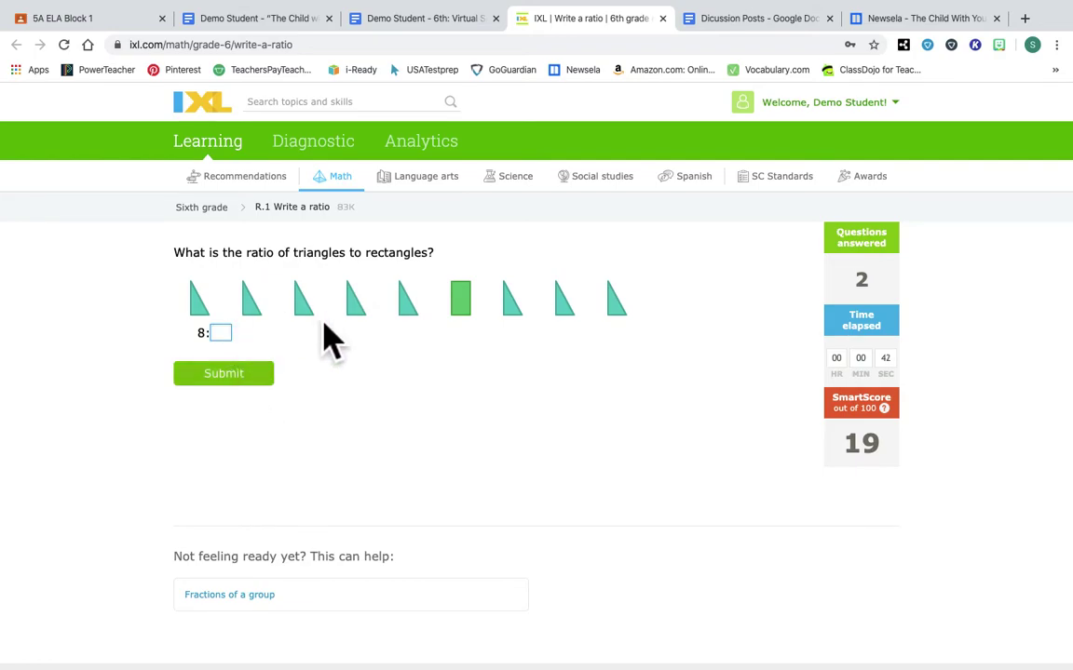
{"action": "type", "text": "1"}
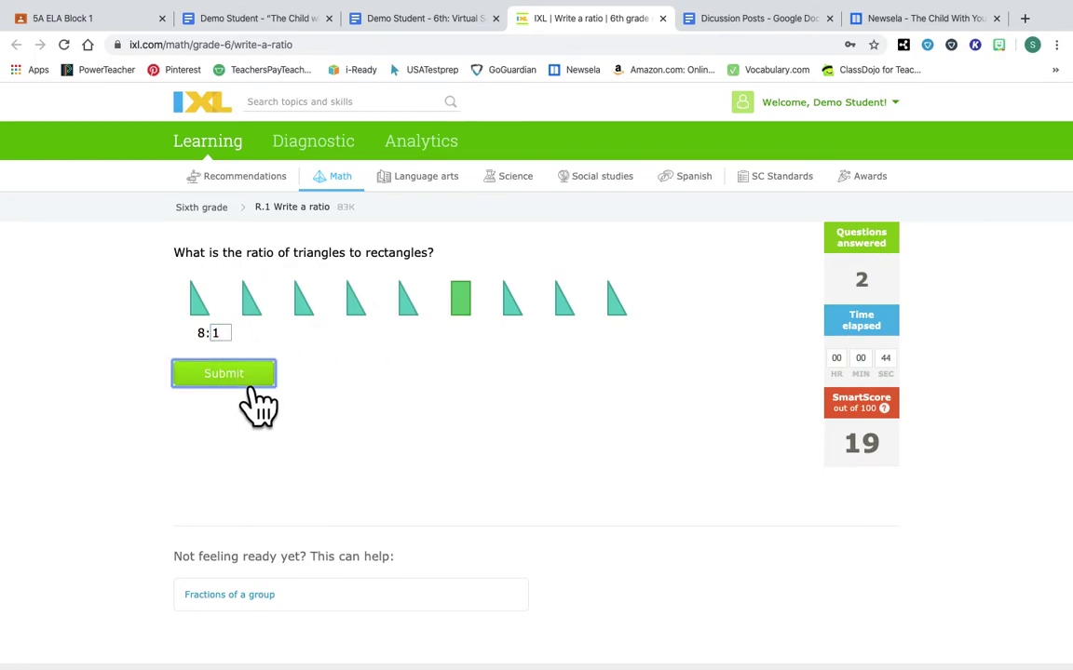
{"action": "left_click", "coordinate": [239, 375]}
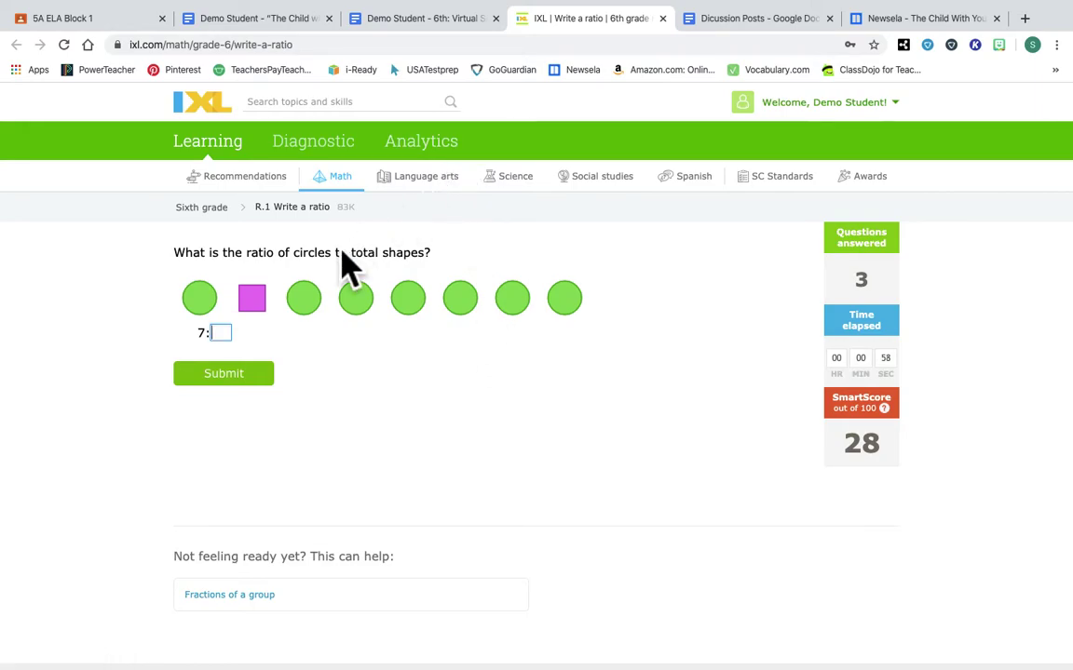
{"action": "left_click", "coordinate": [231, 220]}
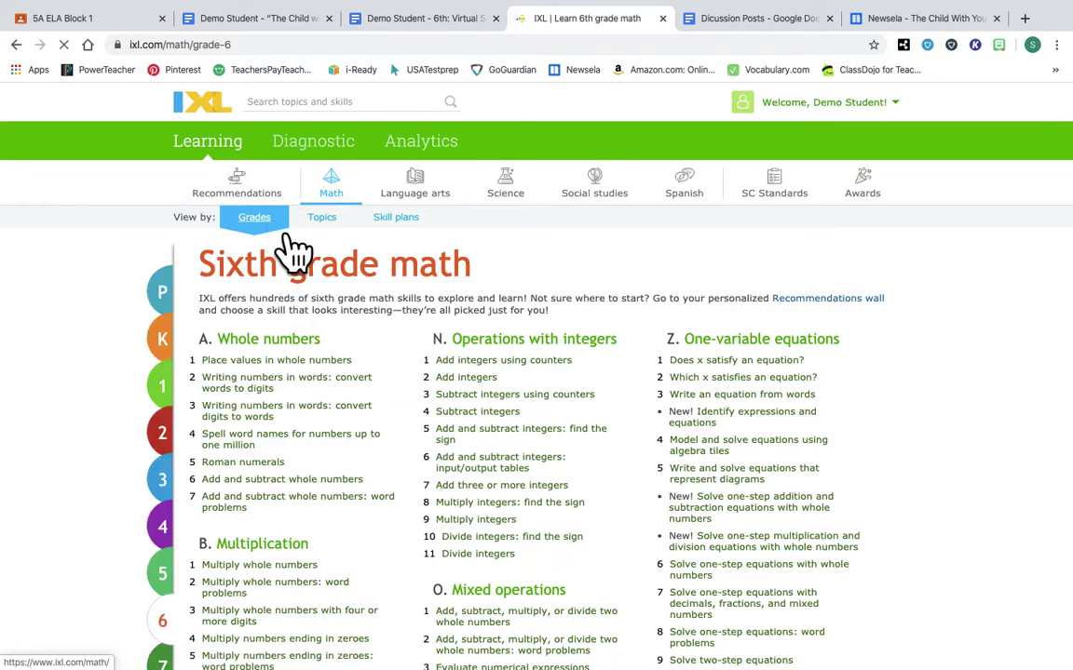
{"action": "left_click", "coordinate": [201, 598]}
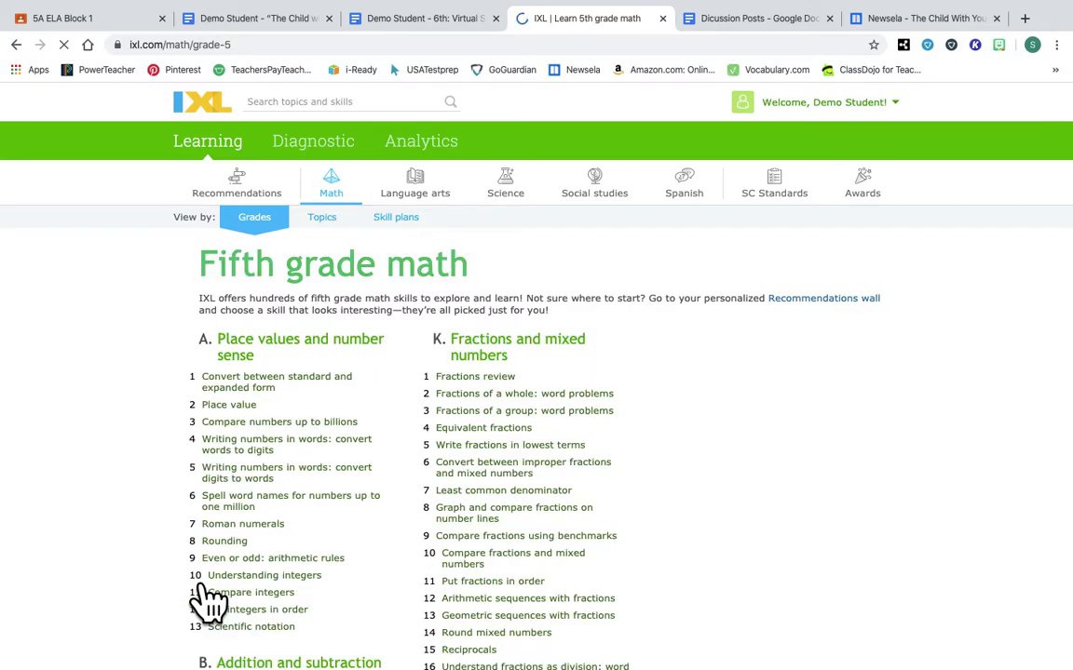
{"action": "scroll", "coordinate": [311, 421], "scroll_direction": "down", "scroll_amount": 2}
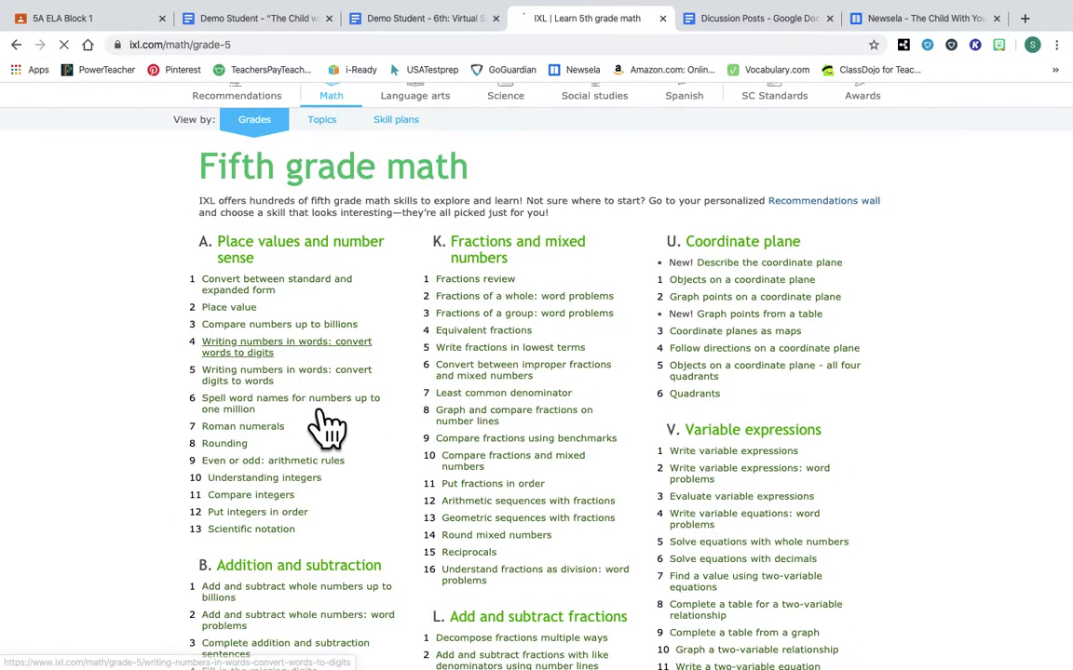
{"action": "scroll", "coordinate": [677, 494], "scroll_direction": "down", "scroll_amount": 3}
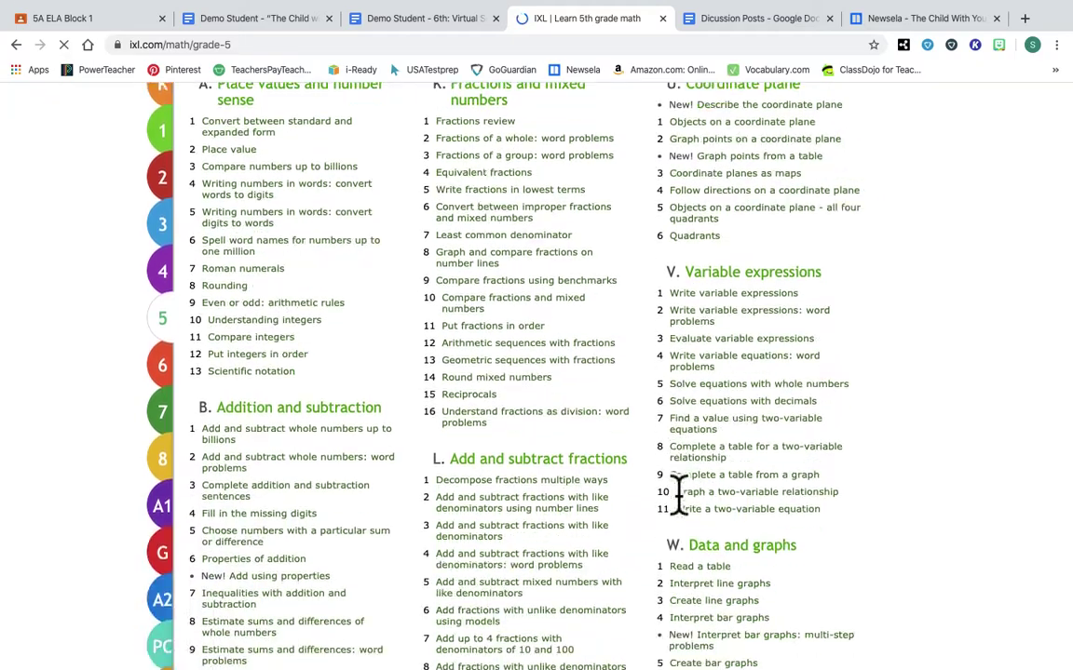
{"action": "scroll", "coordinate": [677, 494], "scroll_direction": "down", "scroll_amount": 9}
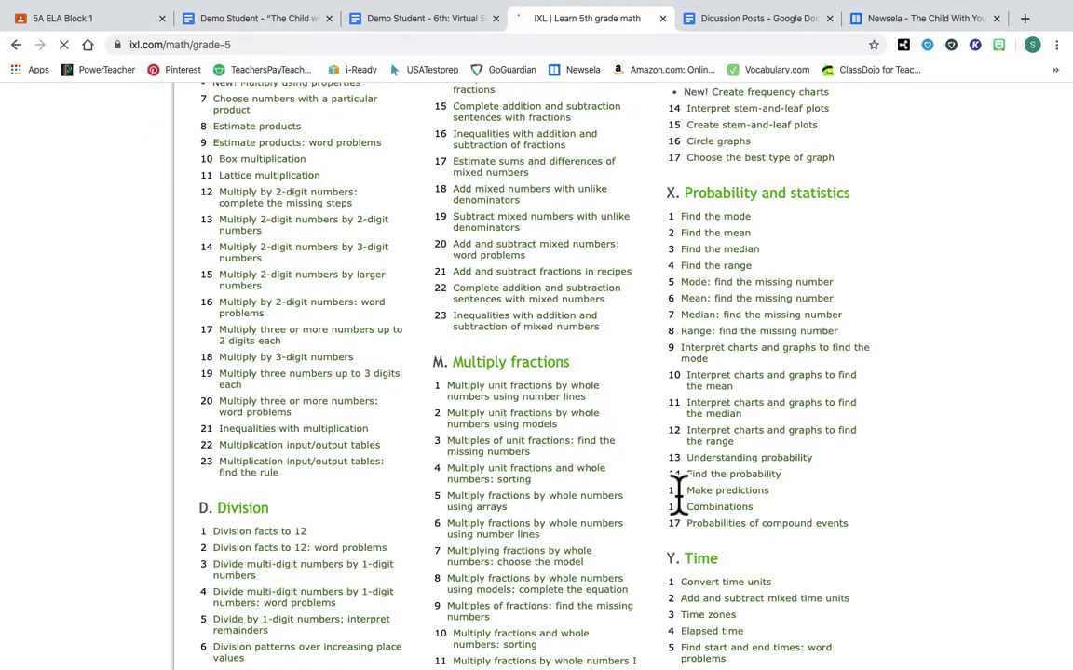
{"action": "scroll", "coordinate": [677, 494], "scroll_direction": "down", "scroll_amount": 10}
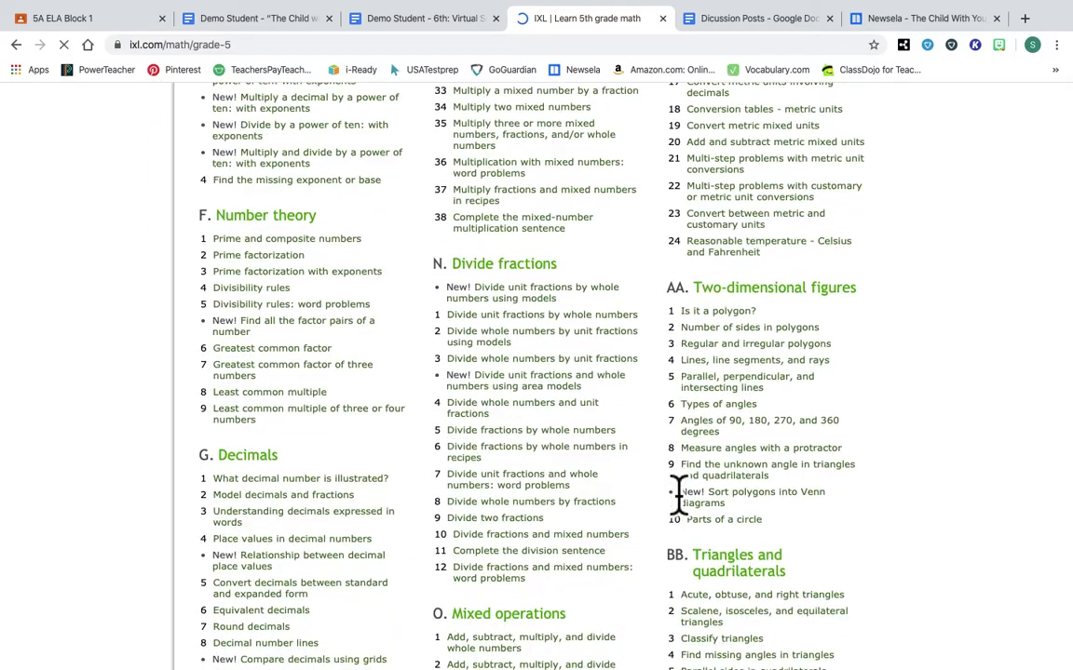
{"action": "scroll", "coordinate": [677, 494], "scroll_direction": "up", "scroll_amount": 4}
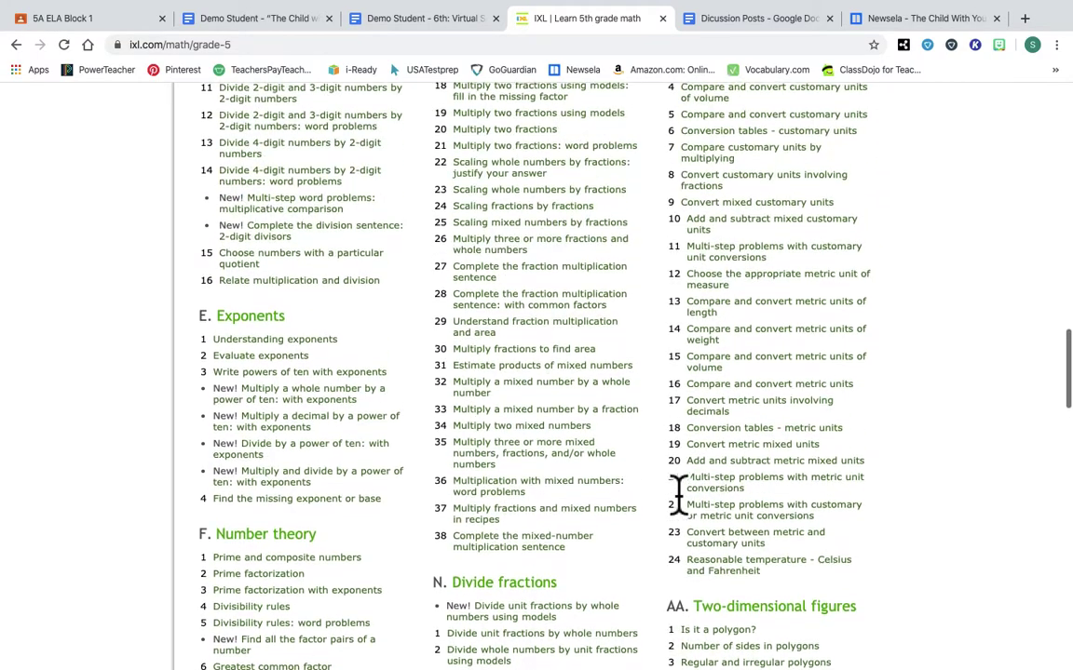
{"action": "scroll", "coordinate": [677, 494], "scroll_direction": "down", "scroll_amount": 1}
{"action": "scroll", "coordinate": [677, 494], "scroll_direction": "up", "scroll_amount": 3}
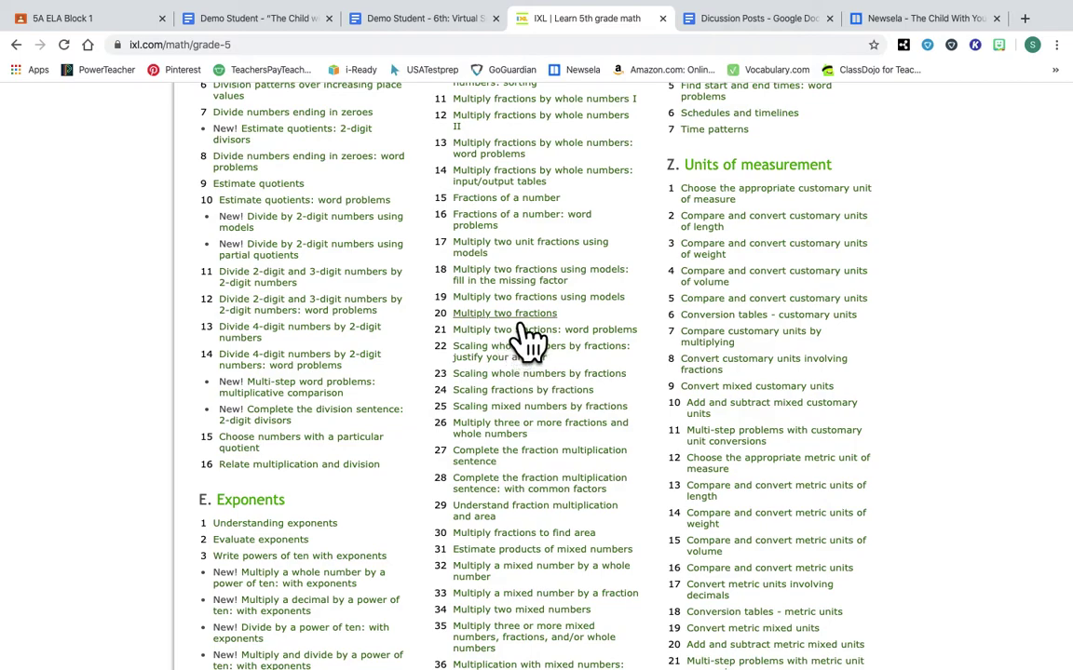
{"action": "mouse_move", "coordinate": [562, 326]}
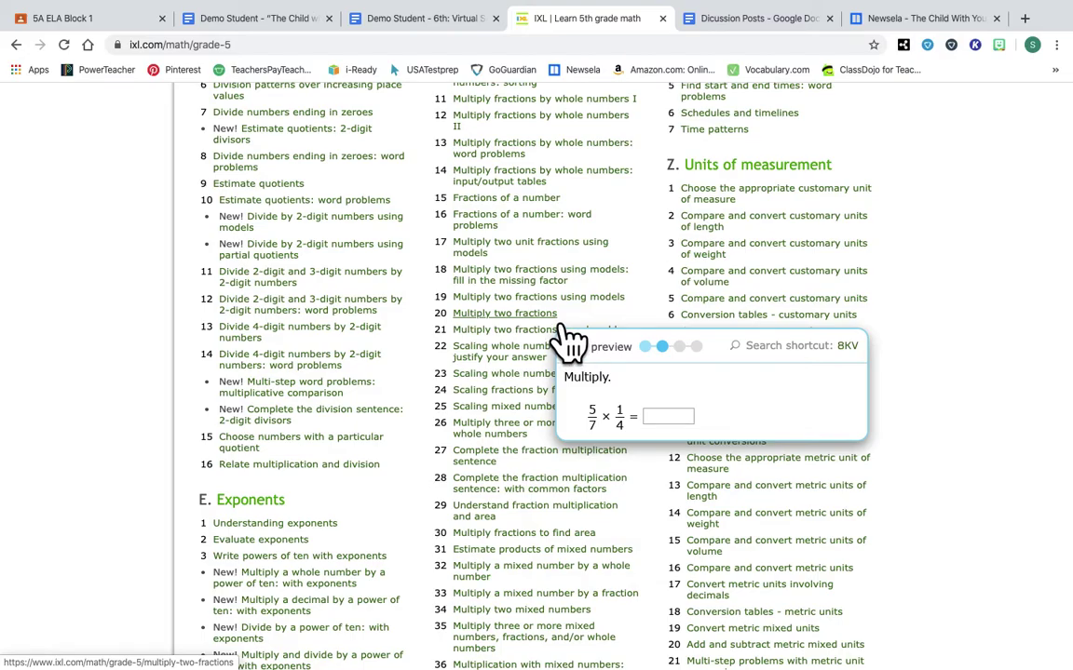
{"action": "scroll", "coordinate": [568, 340], "scroll_direction": "up", "scroll_amount": 6}
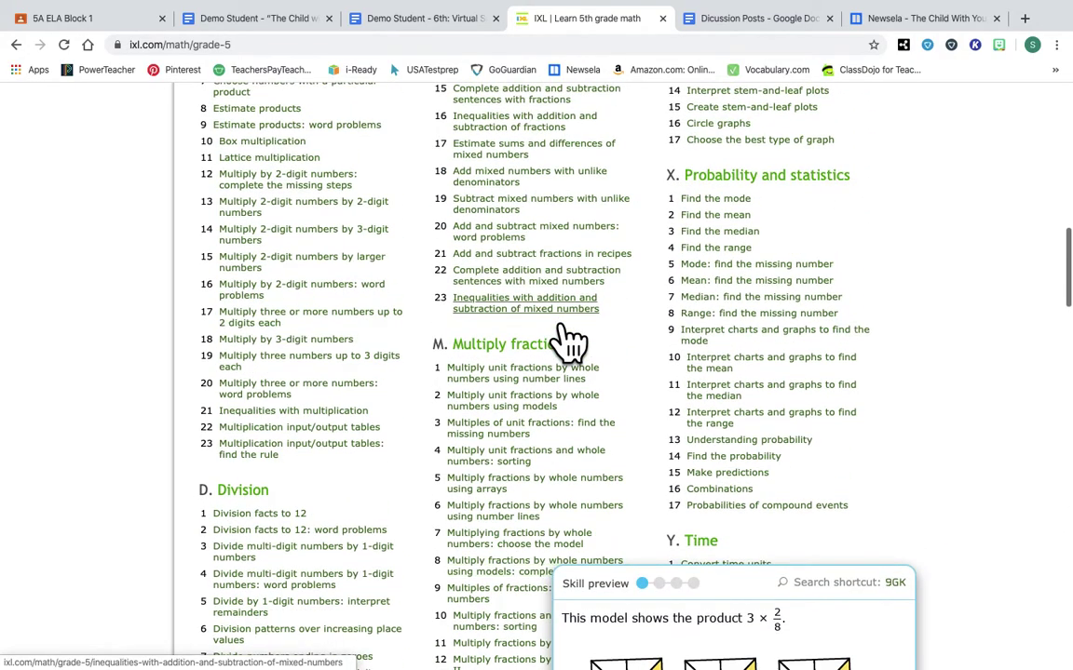
{"action": "scroll", "coordinate": [568, 340], "scroll_direction": "up", "scroll_amount": 5}
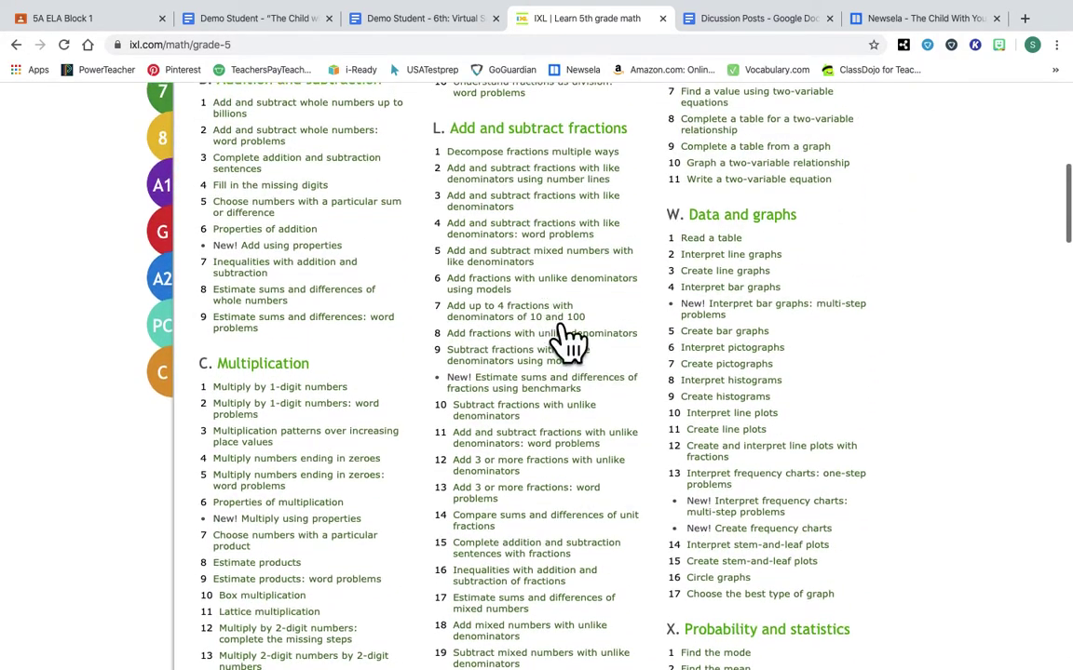
{"action": "scroll", "coordinate": [568, 340], "scroll_direction": "up", "scroll_amount": 3}
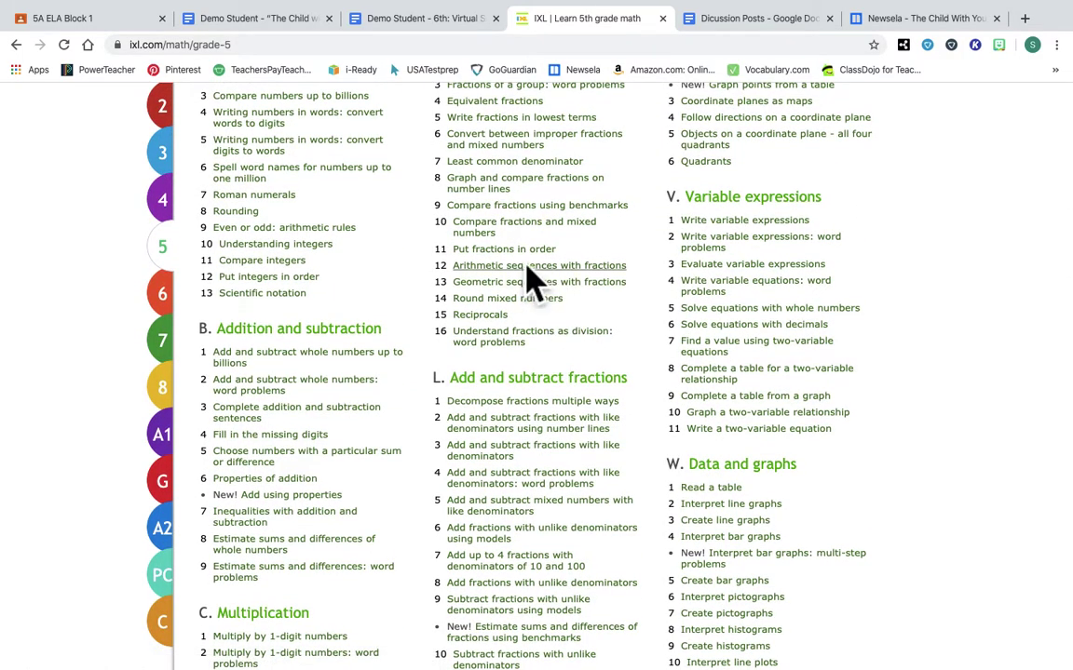
{"action": "scroll", "coordinate": [532, 282], "scroll_direction": "up", "scroll_amount": 1}
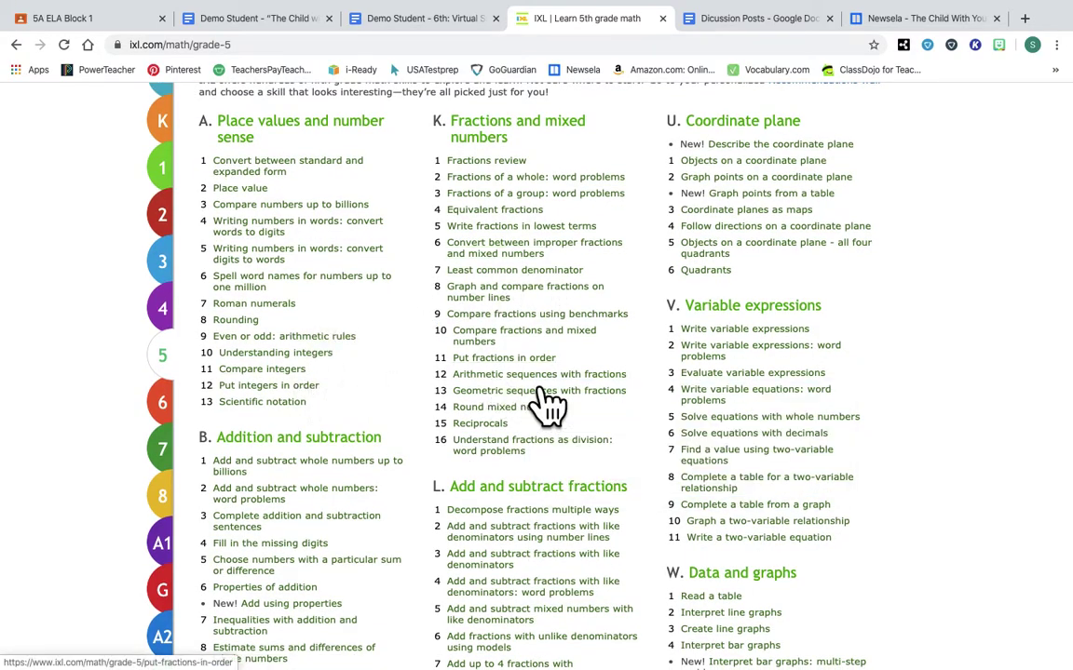
{"action": "scroll", "coordinate": [565, 412], "scroll_direction": "down", "scroll_amount": 2}
{"action": "scroll", "coordinate": [577, 415], "scroll_direction": "down", "scroll_amount": 3}
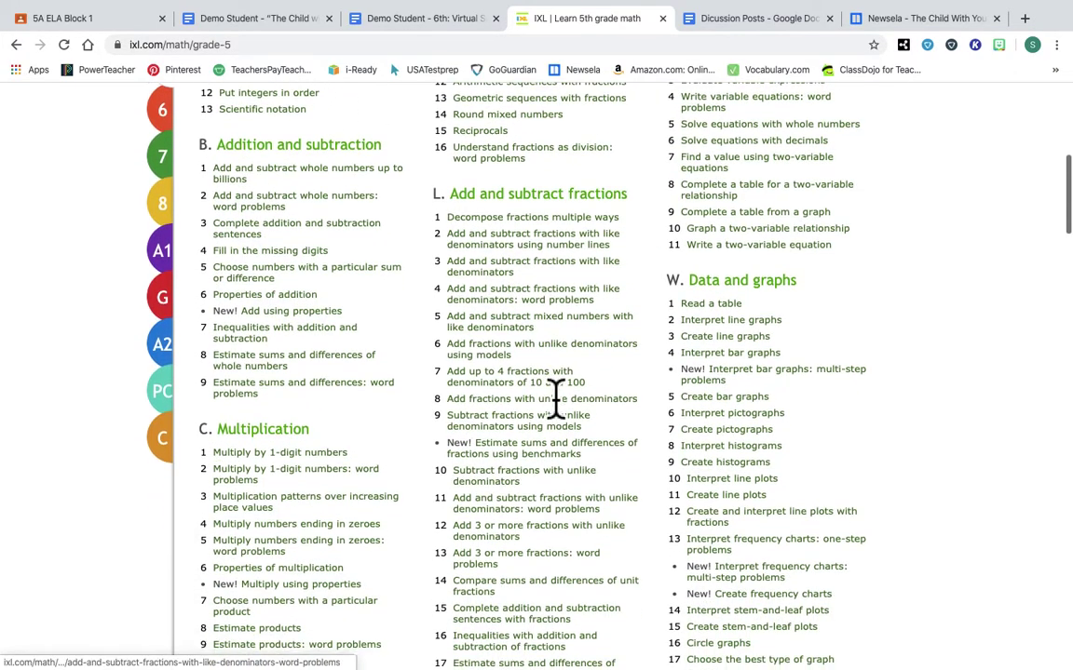
{"action": "scroll", "coordinate": [577, 414], "scroll_direction": "down", "scroll_amount": 1}
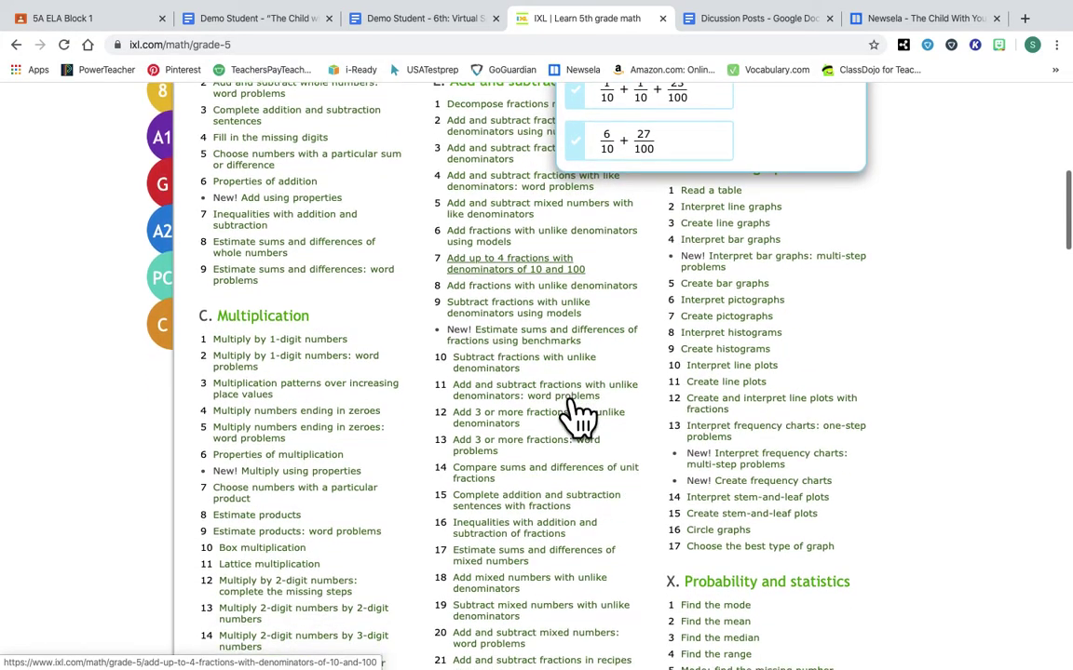
{"action": "scroll", "coordinate": [578, 421], "scroll_direction": "down", "scroll_amount": 2}
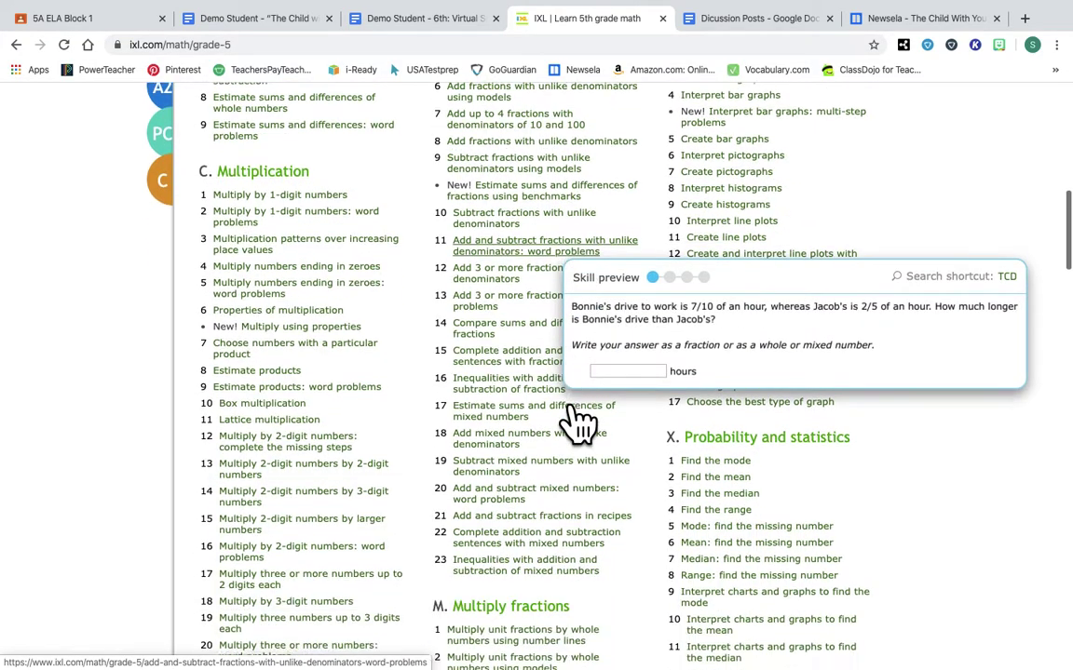
{"action": "mouse_move", "coordinate": [564, 459]}
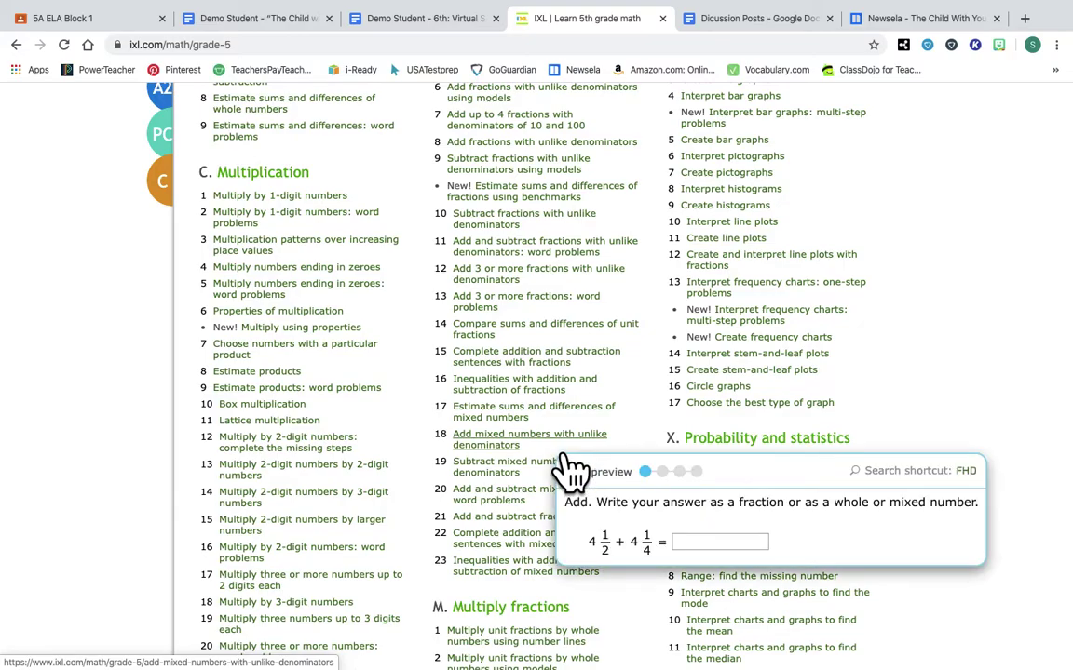
{"action": "scroll", "coordinate": [566, 466], "scroll_direction": "down", "scroll_amount": 5}
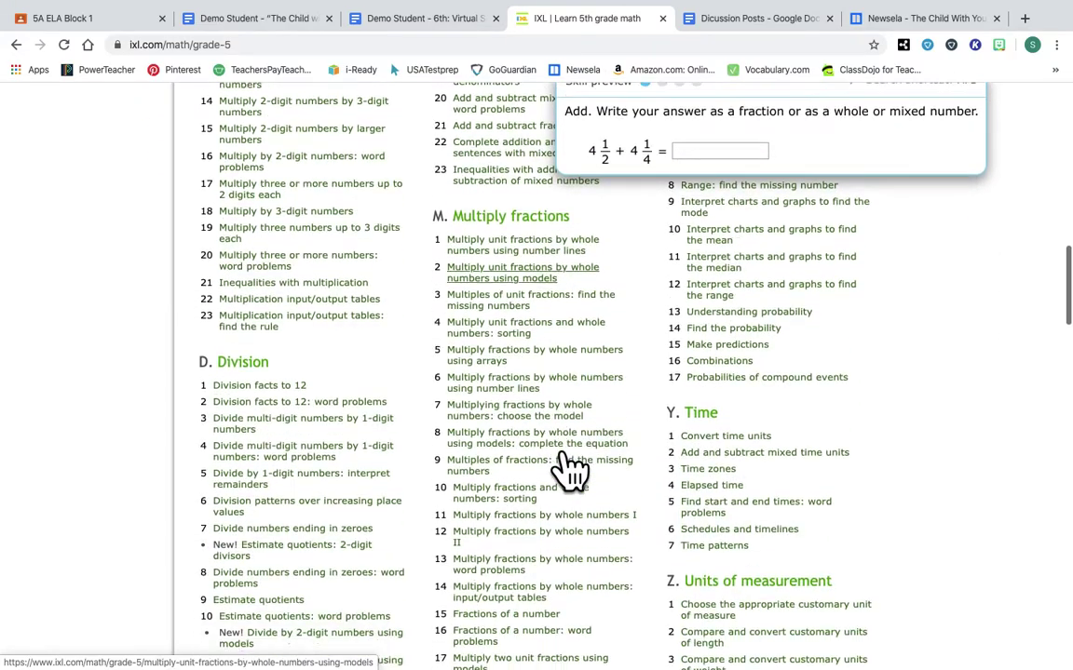
{"action": "scroll", "coordinate": [566, 468], "scroll_direction": "up", "scroll_amount": 6}
{"action": "scroll", "coordinate": [566, 466], "scroll_direction": "up", "scroll_amount": 10}
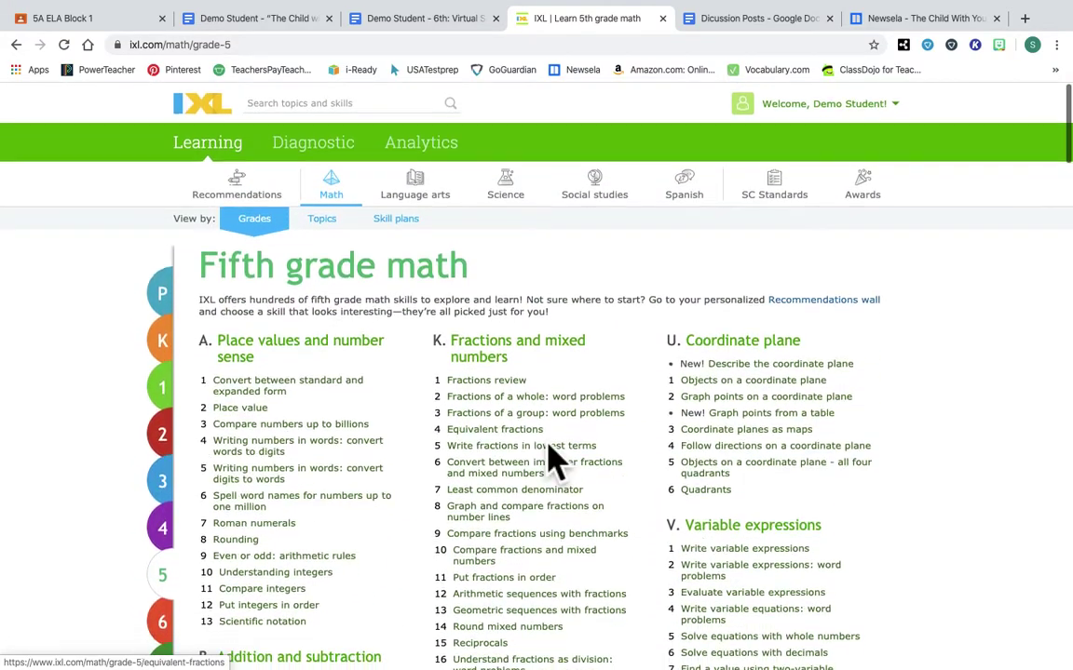
Step: Open the Language arts catalog and show all Sixth grade language arts skills
{"action": "left_click", "coordinate": [435, 202]}
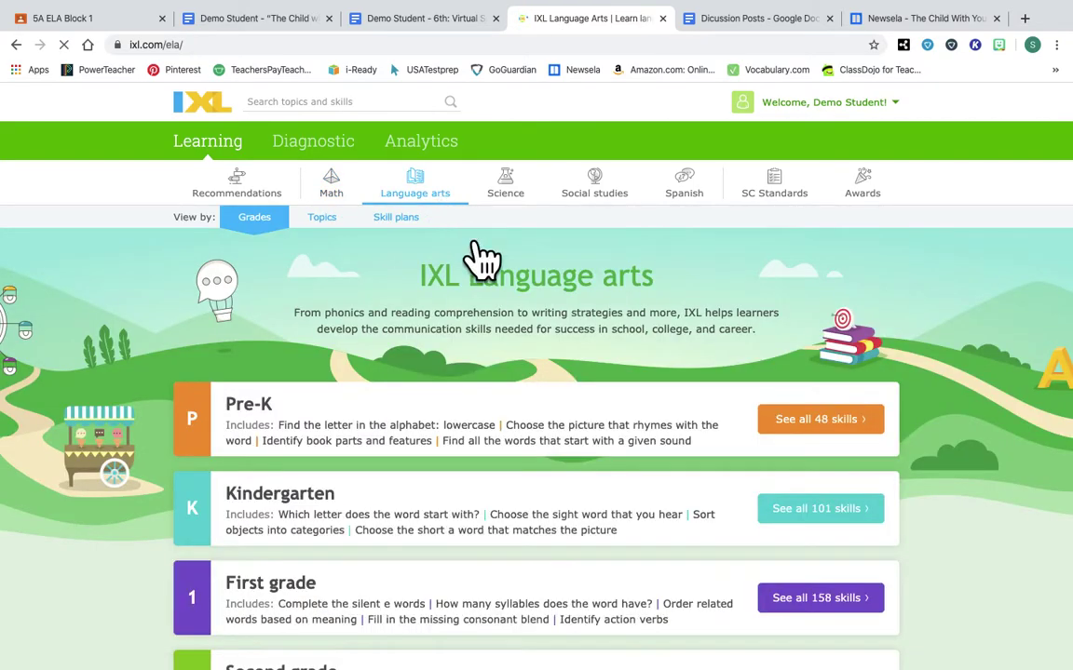
{"action": "scroll", "coordinate": [479, 345], "scroll_direction": "down", "scroll_amount": 3}
{"action": "scroll", "coordinate": [483, 352], "scroll_direction": "down", "scroll_amount": 3}
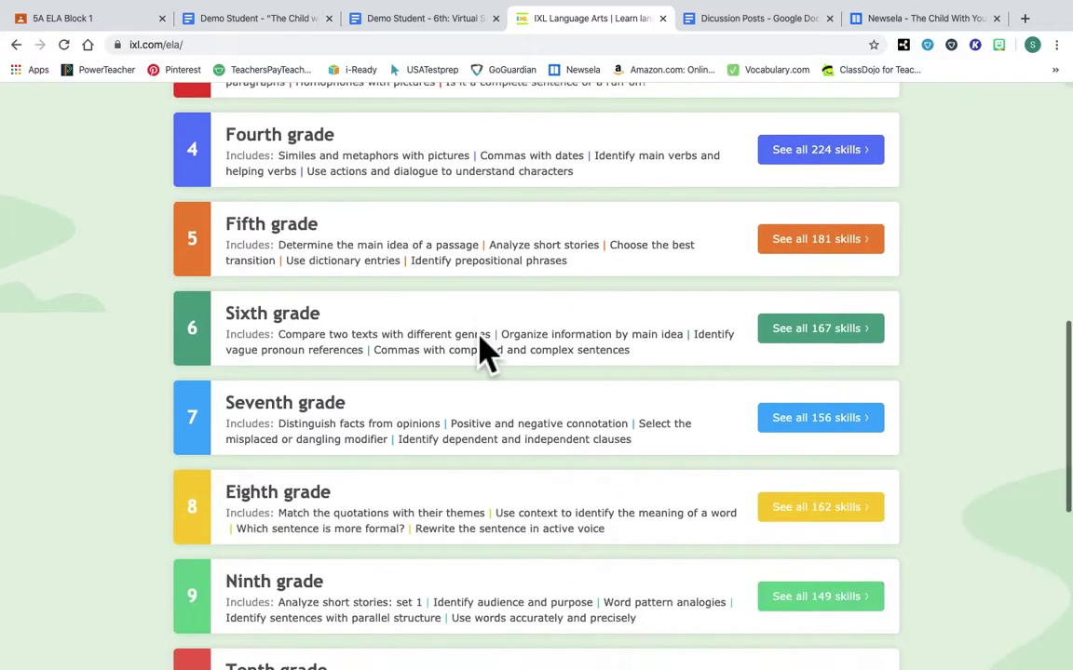
{"action": "left_click", "coordinate": [847, 344]}
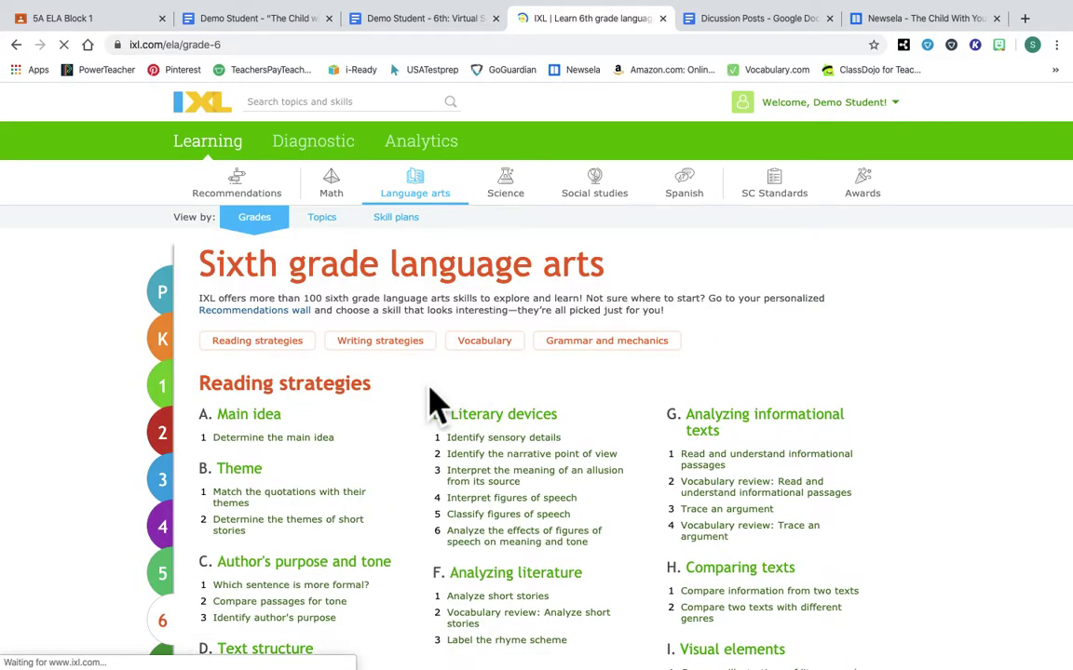
{"action": "scroll", "coordinate": [378, 396], "scroll_direction": "down", "scroll_amount": 5}
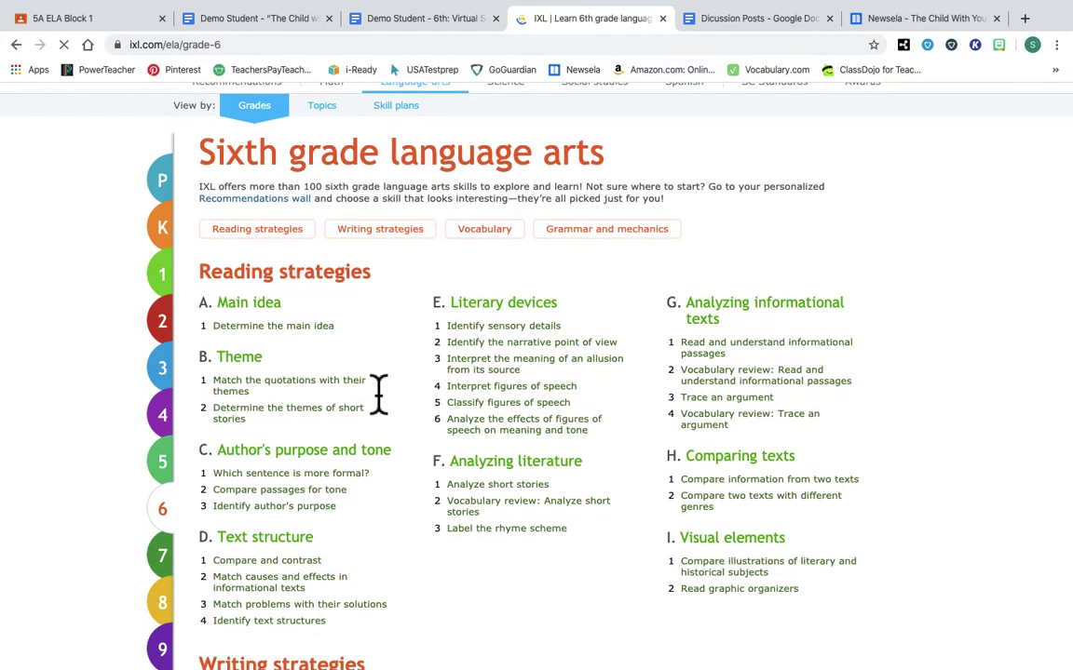
{"action": "scroll", "coordinate": [378, 395], "scroll_direction": "up", "scroll_amount": 3}
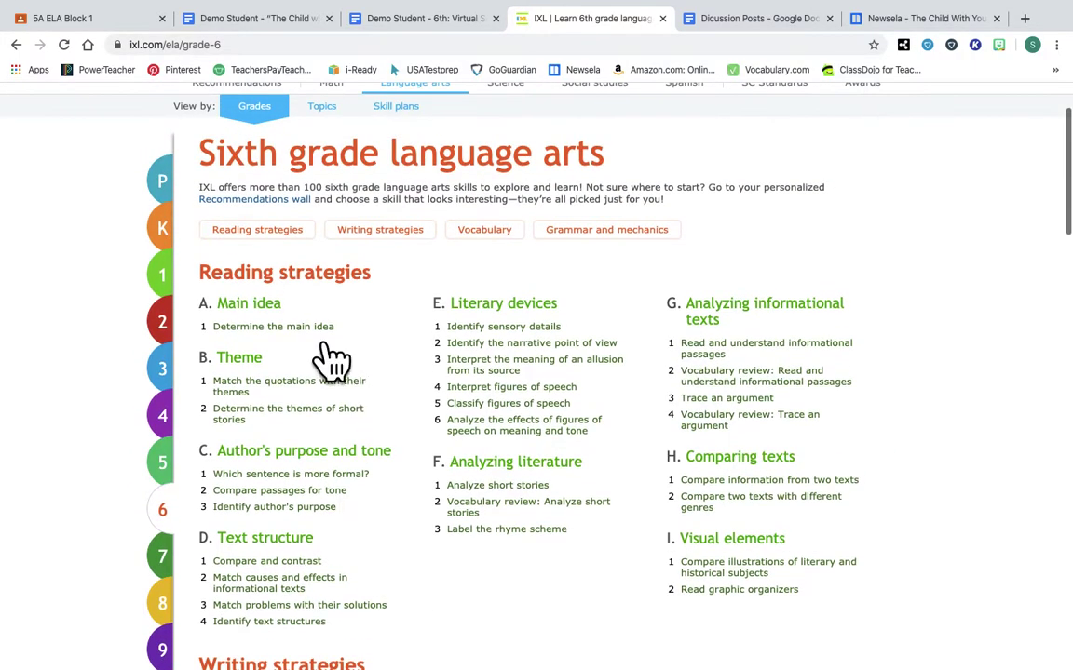
Step: Try the Determine the main idea practice, then return to the Sixth grade skill list
{"action": "left_click", "coordinate": [314, 332]}
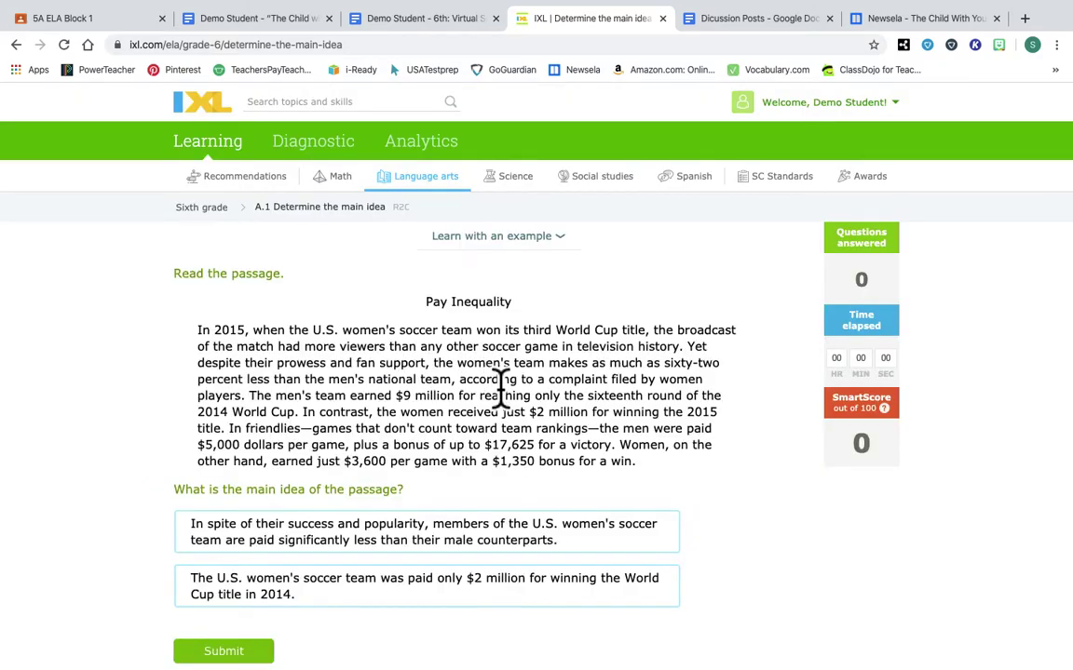
{"action": "scroll", "coordinate": [501, 388], "scroll_direction": "down", "scroll_amount": 2}
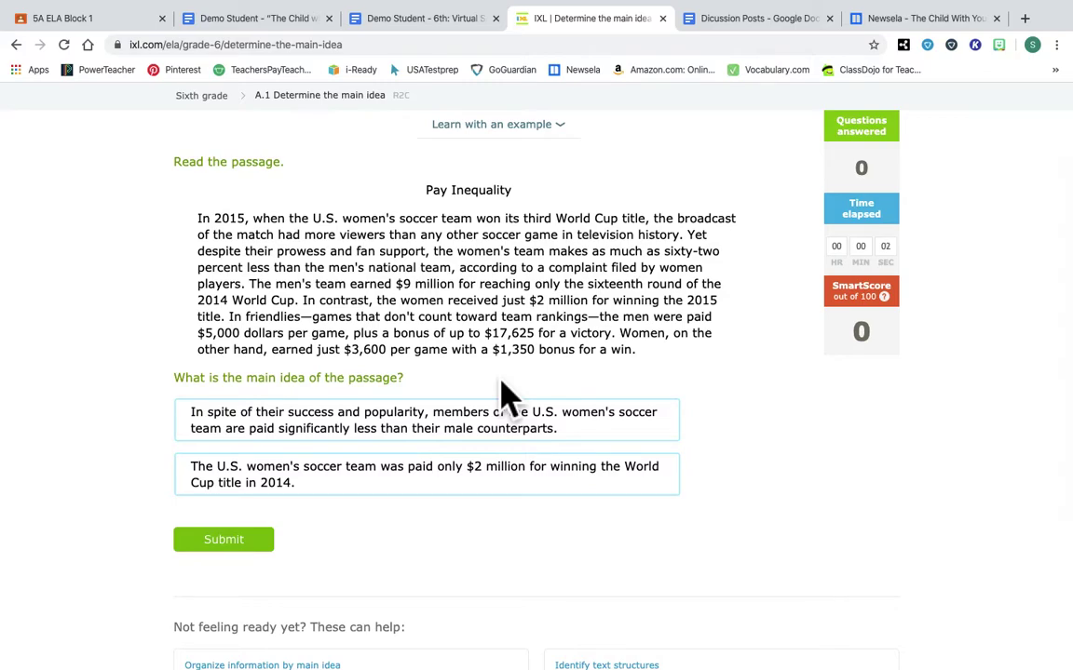
{"action": "scroll", "coordinate": [438, 424], "scroll_direction": "up", "scroll_amount": 2}
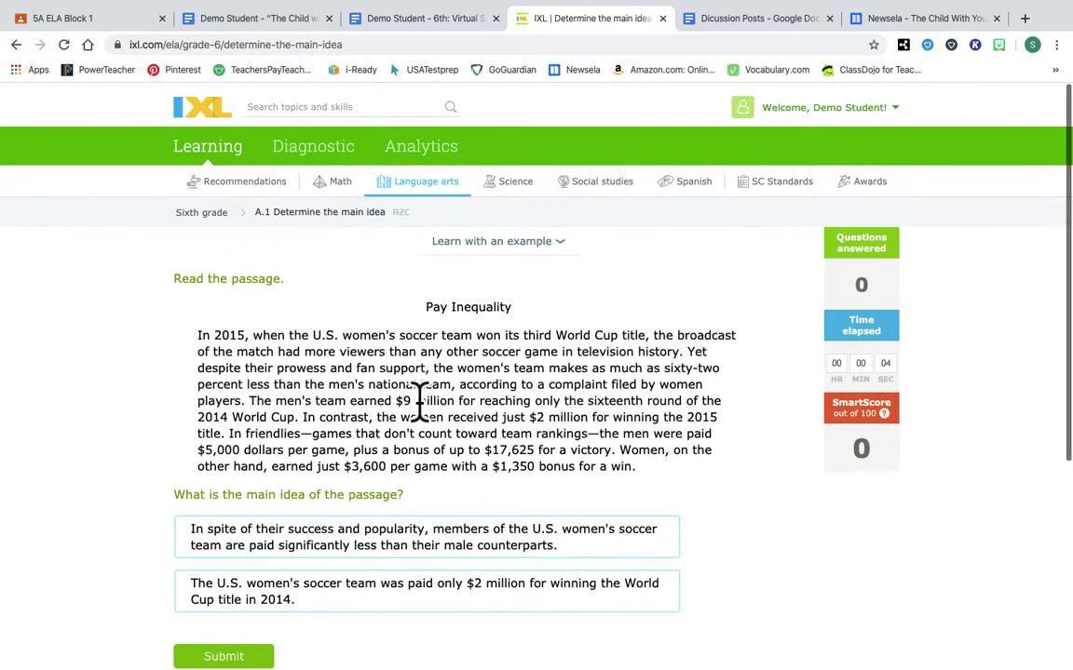
{"action": "left_click", "coordinate": [241, 220]}
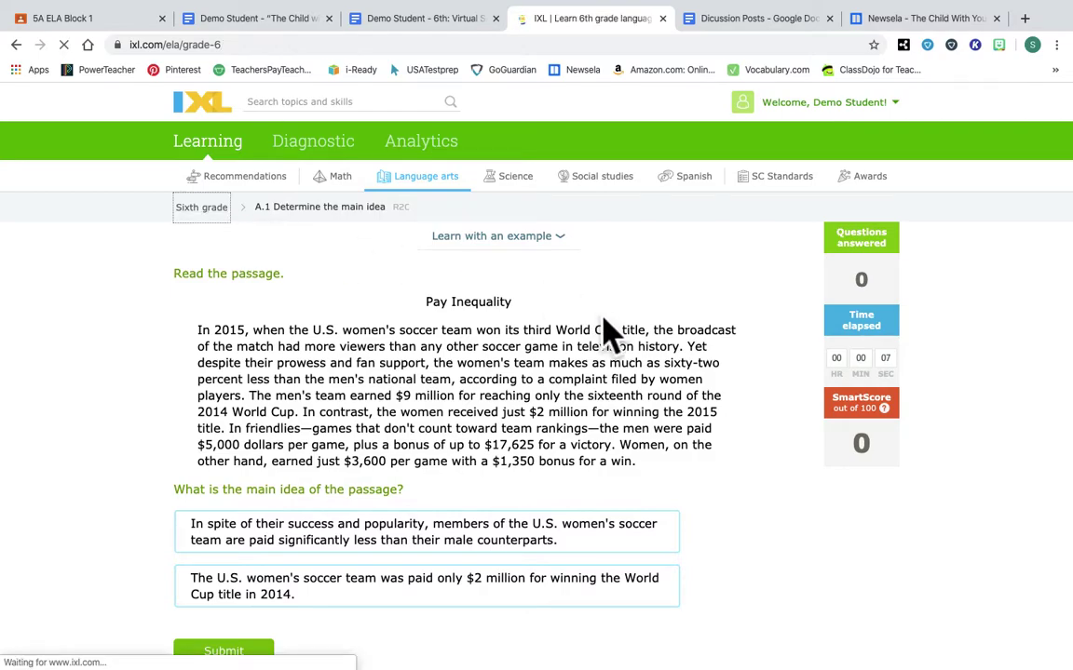
{"action": "scroll", "coordinate": [582, 440], "scroll_direction": "down", "scroll_amount": 3}
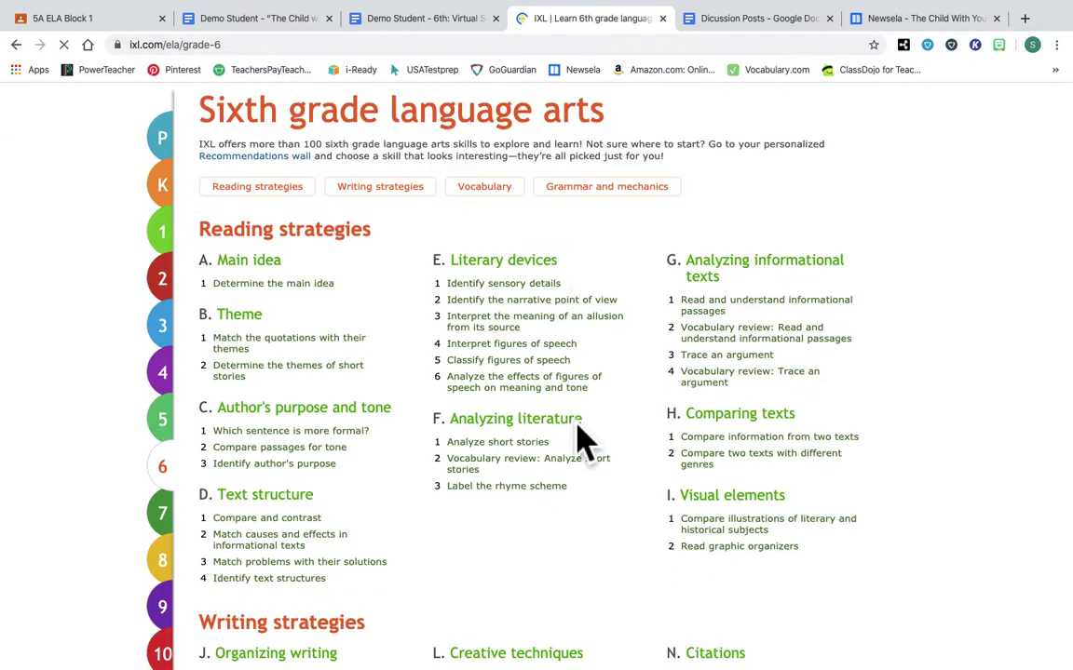
{"action": "scroll", "coordinate": [582, 439], "scroll_direction": "down", "scroll_amount": 3}
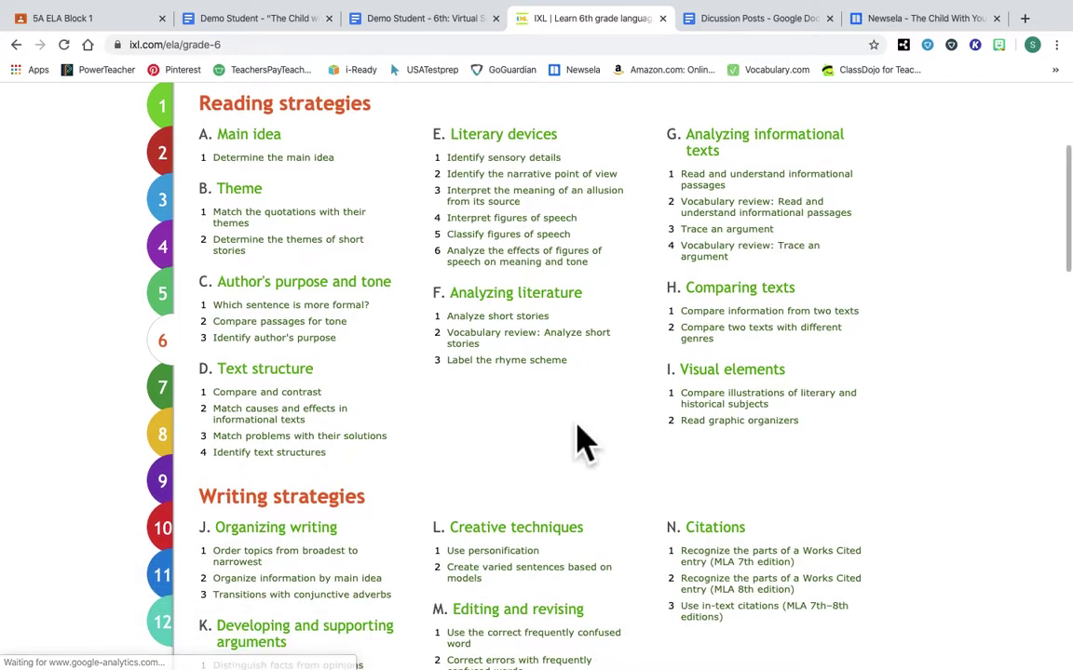
{"action": "scroll", "coordinate": [582, 440], "scroll_direction": "down", "scroll_amount": 1}
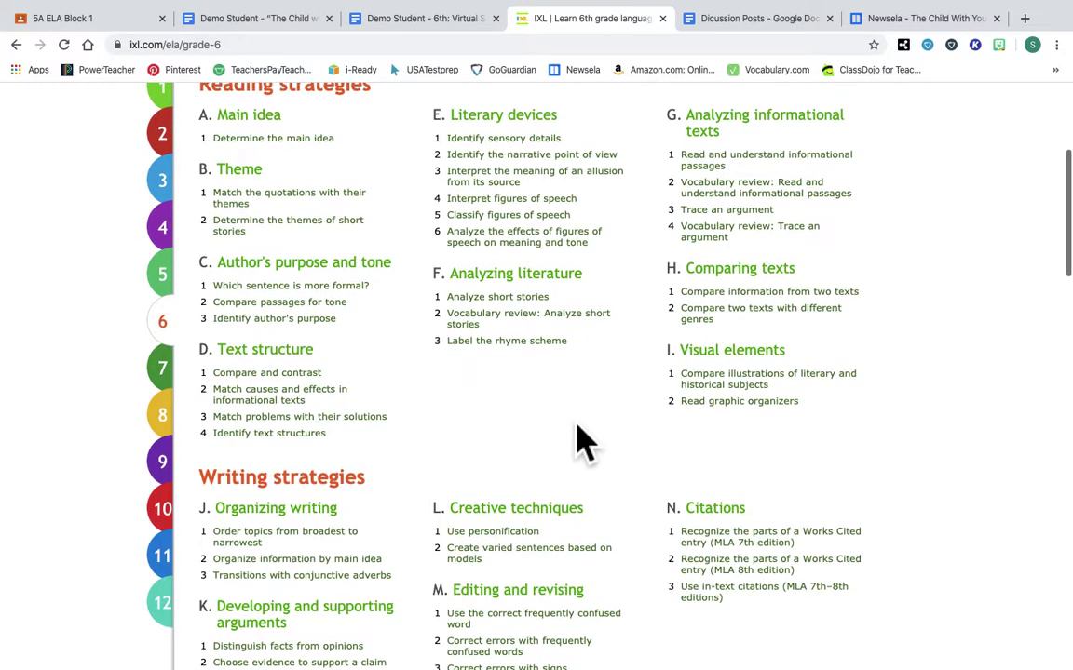
{"action": "scroll", "coordinate": [579, 440], "scroll_direction": "up", "scroll_amount": 1}
Step: Open Analyze the effects of figures of speech and submit the tropical climate sentence as the metaphor
{"action": "left_click", "coordinate": [563, 266]}
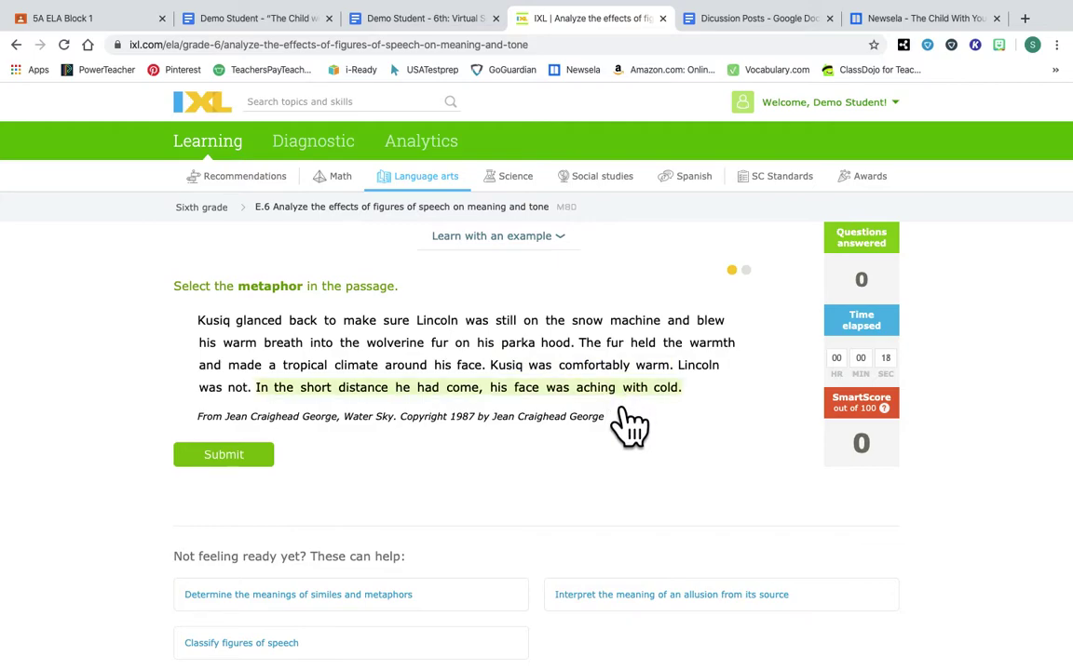
{"action": "left_click", "coordinate": [633, 370]}
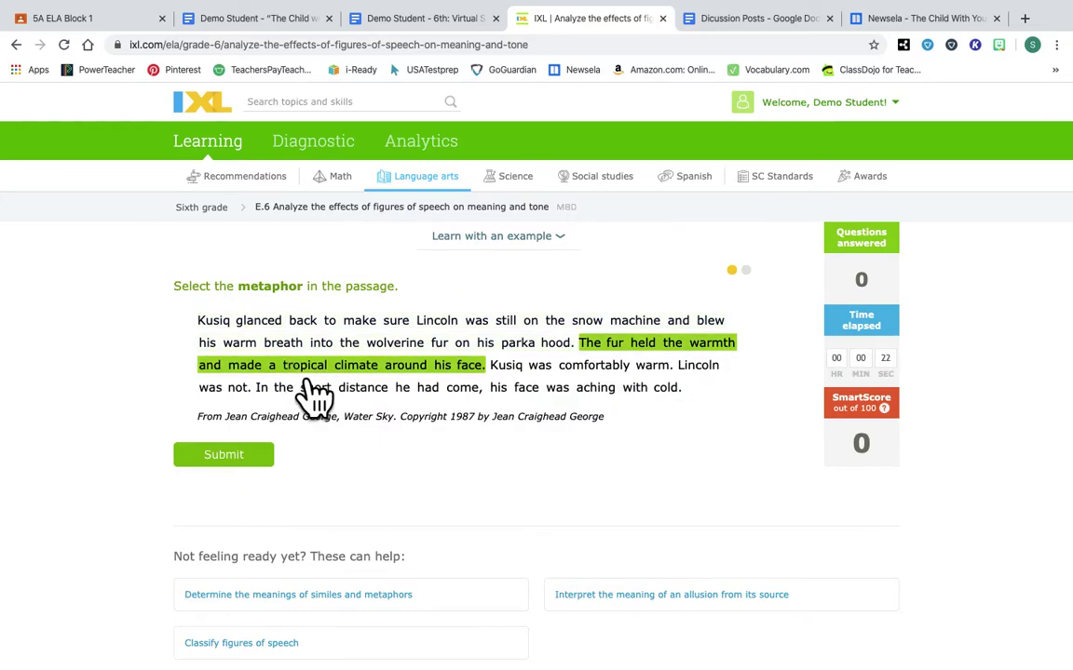
{"action": "left_click", "coordinate": [261, 463]}
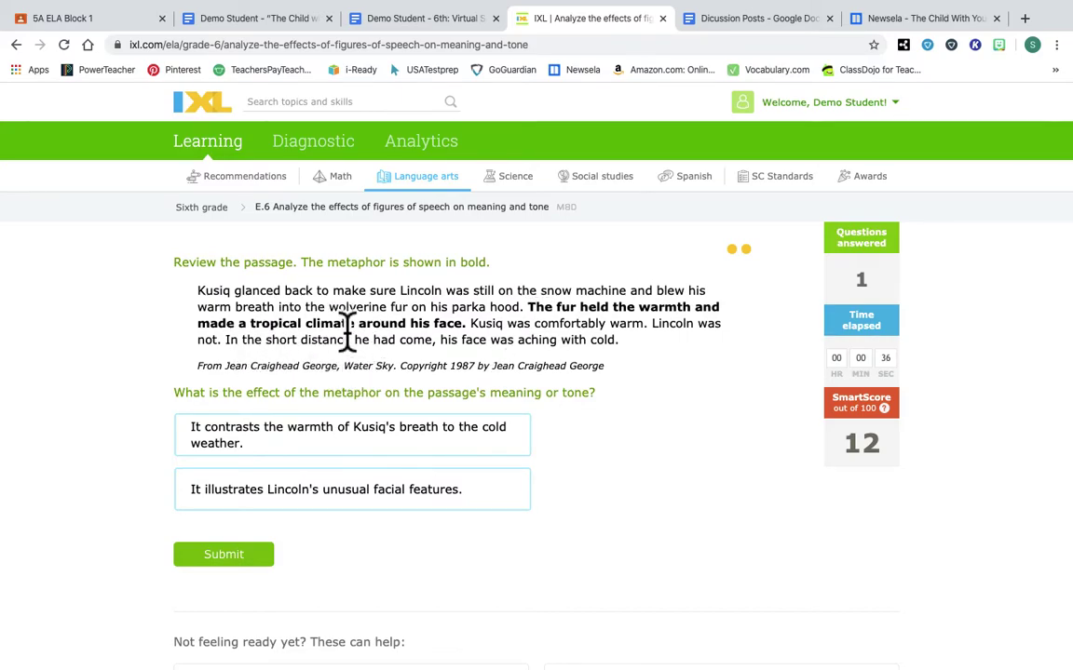
Step: Submit 'It contrasts the warmth…' as the metaphor's effect, then open the Science page
{"action": "left_click", "coordinate": [314, 490]}
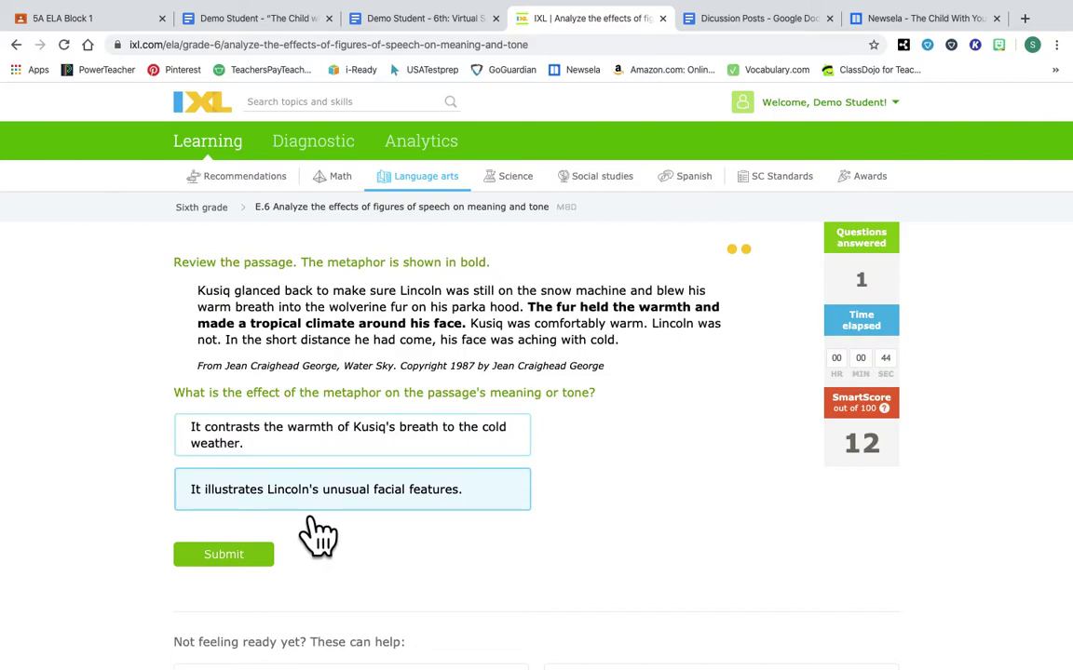
{"action": "left_click", "coordinate": [310, 442]}
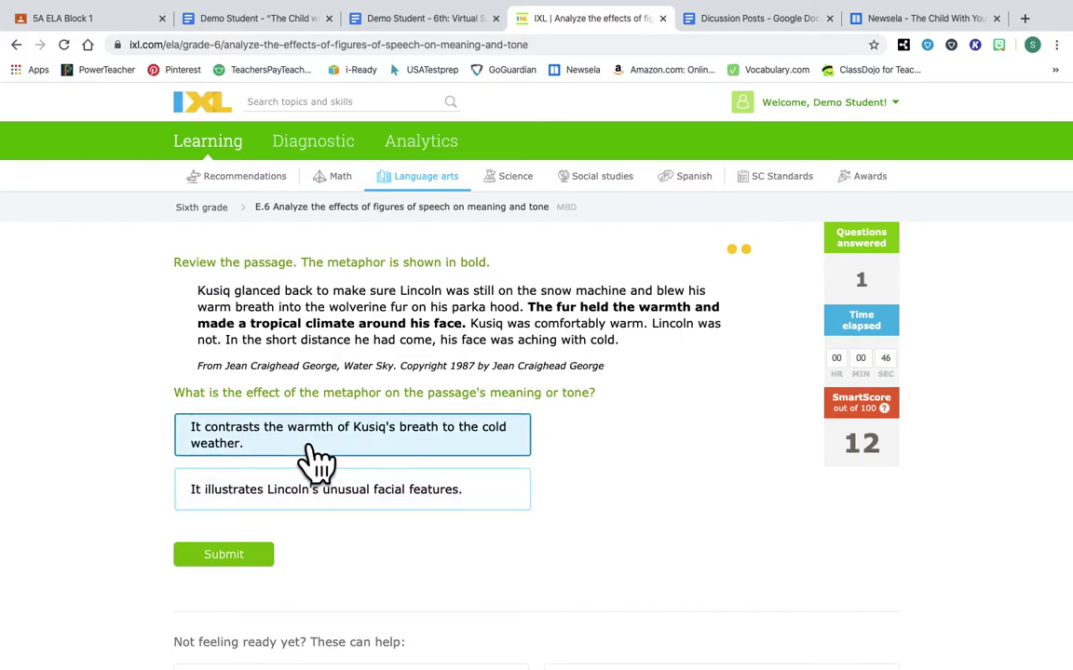
{"action": "left_click", "coordinate": [245, 562]}
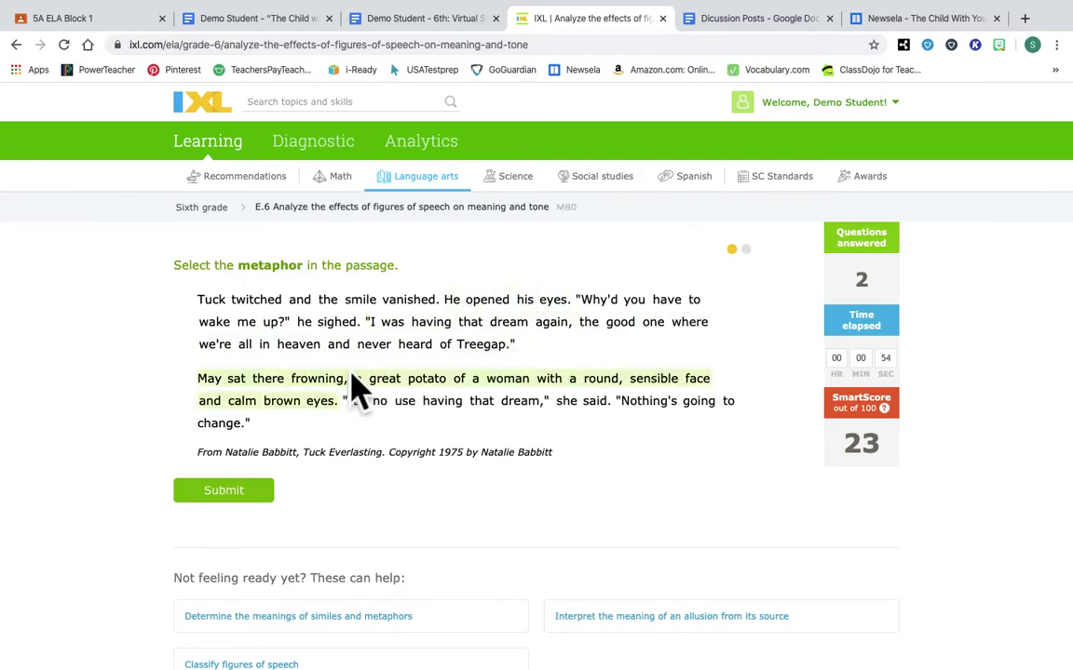
{"action": "left_click", "coordinate": [538, 191]}
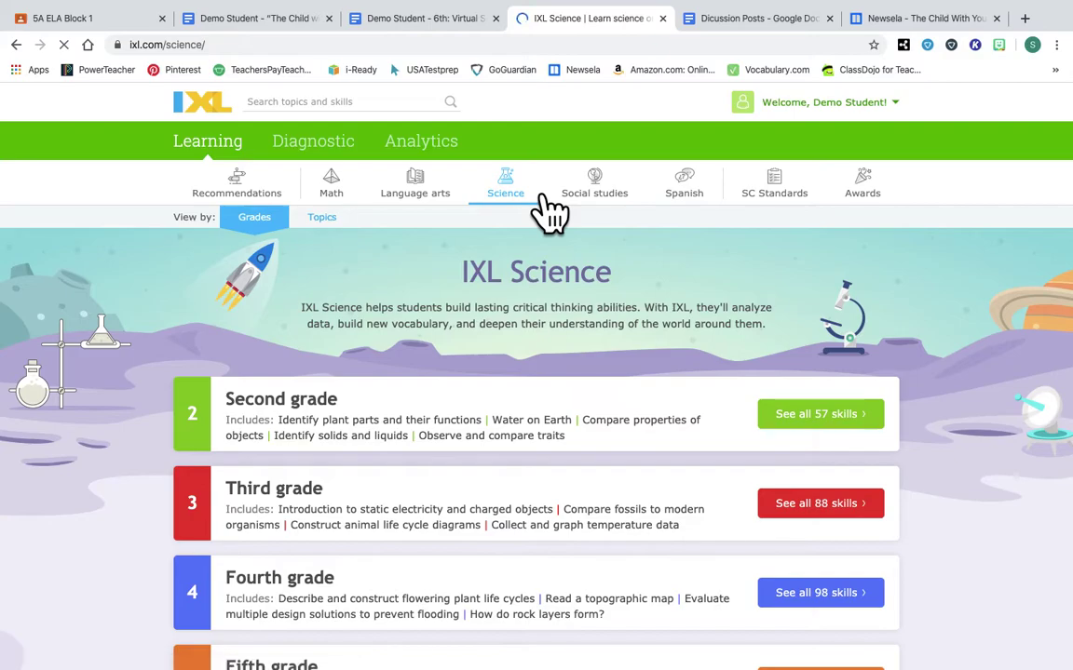
Step: Show all 101 Fifth grade science skills and open Body systems: digestion
{"action": "scroll", "coordinate": [524, 394], "scroll_direction": "down", "scroll_amount": 3}
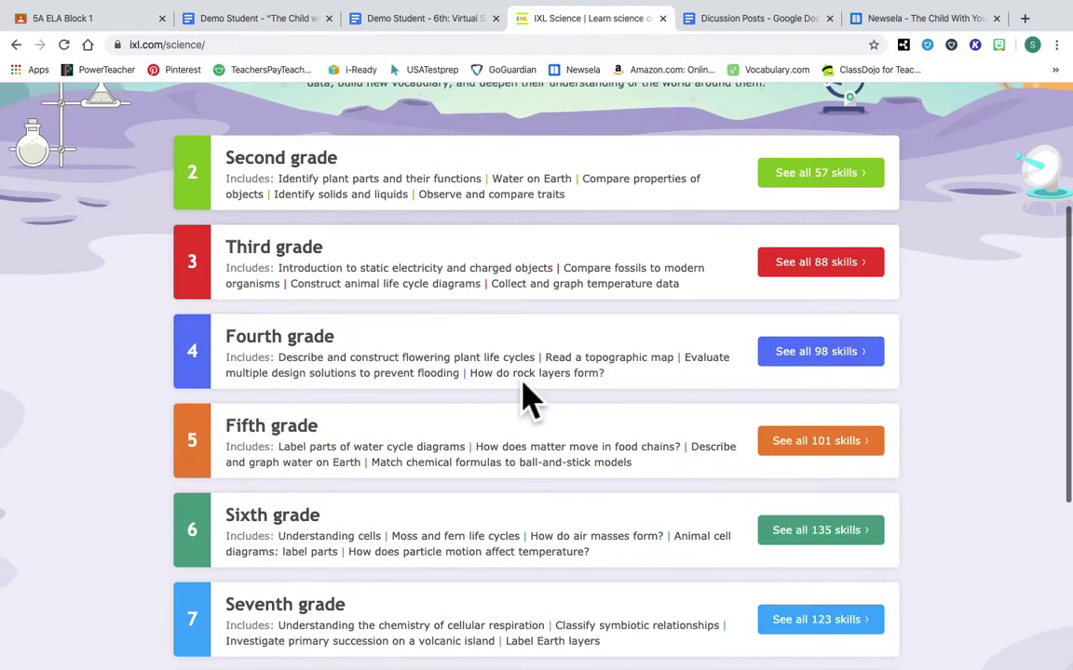
{"action": "scroll", "coordinate": [524, 395], "scroll_direction": "up", "scroll_amount": 1}
{"action": "scroll", "coordinate": [525, 395], "scroll_direction": "down", "scroll_amount": 3}
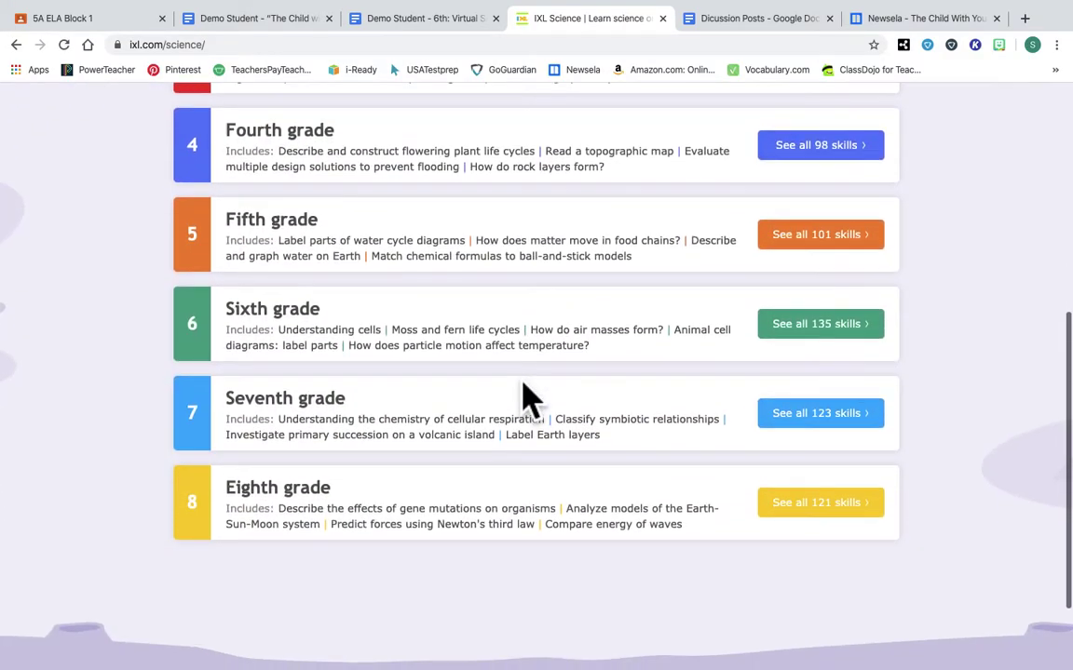
{"action": "left_click", "coordinate": [815, 248]}
{"action": "scroll", "coordinate": [587, 328], "scroll_direction": "down", "scroll_amount": 4}
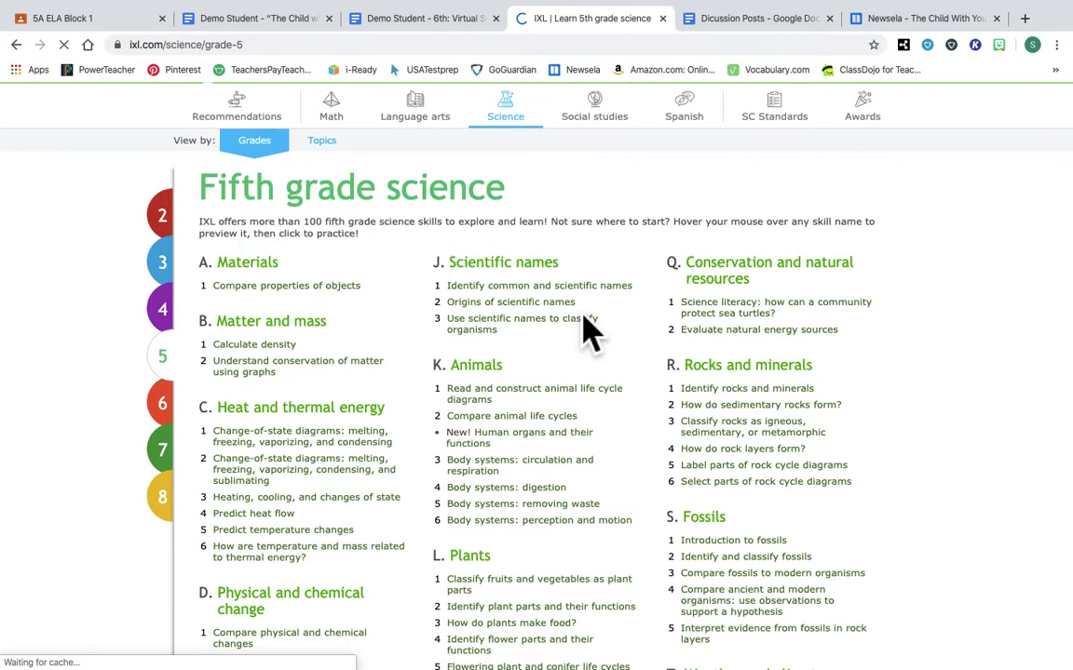
{"action": "scroll", "coordinate": [584, 325], "scroll_direction": "down", "scroll_amount": 2}
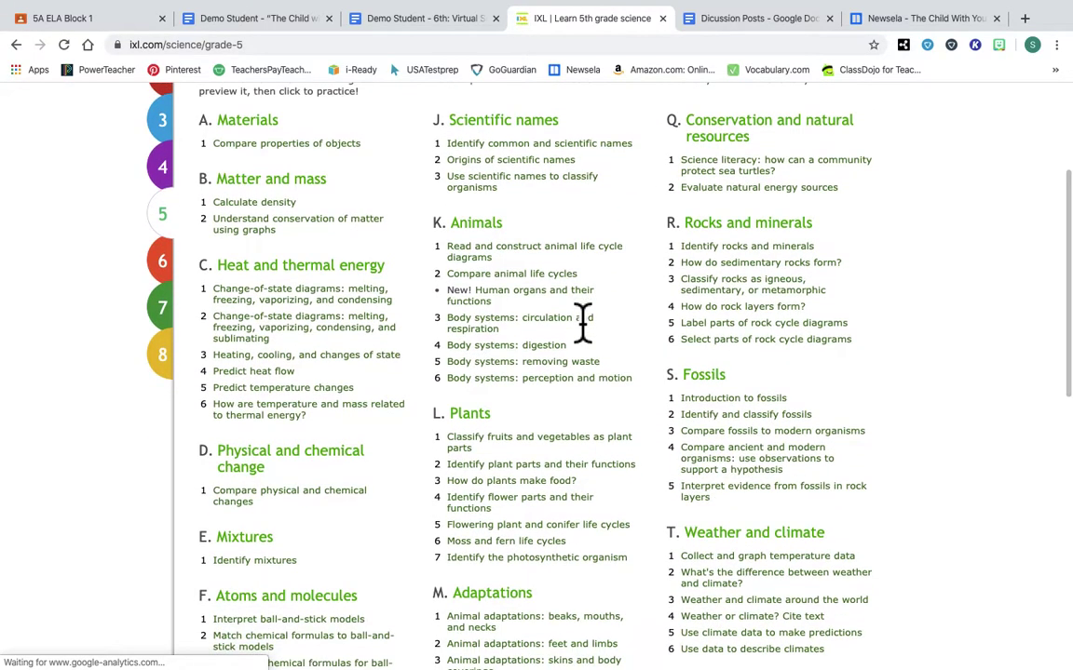
{"action": "mouse_move", "coordinate": [570, 309]}
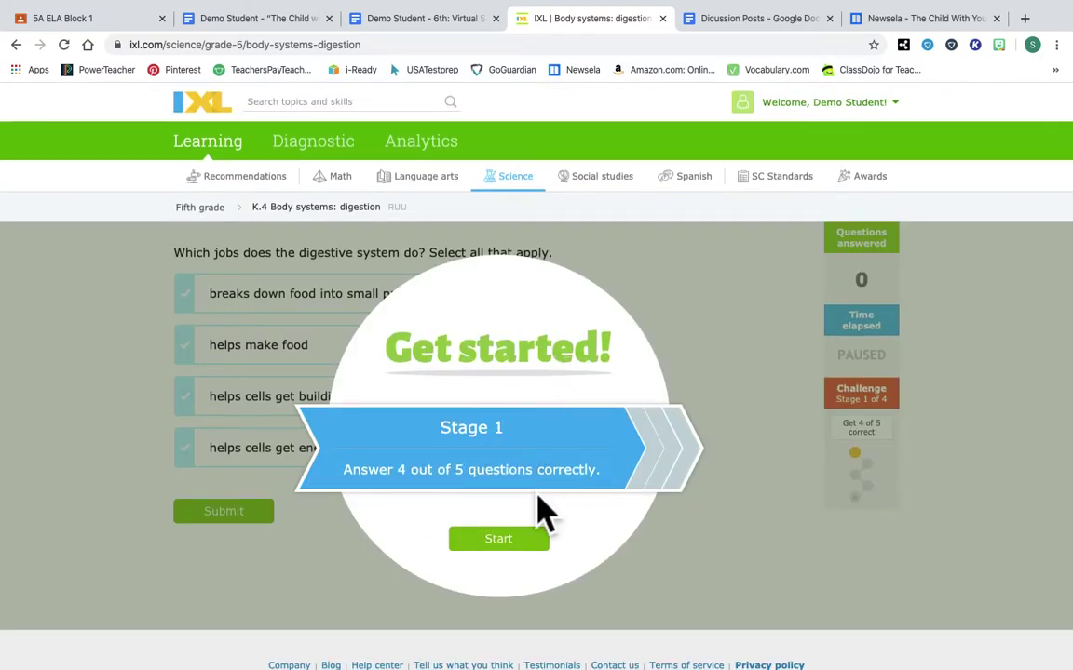
Step: Start the challenge and answer the digestive-jobs question and the esophagus parts question
{"action": "left_click", "coordinate": [523, 544]}
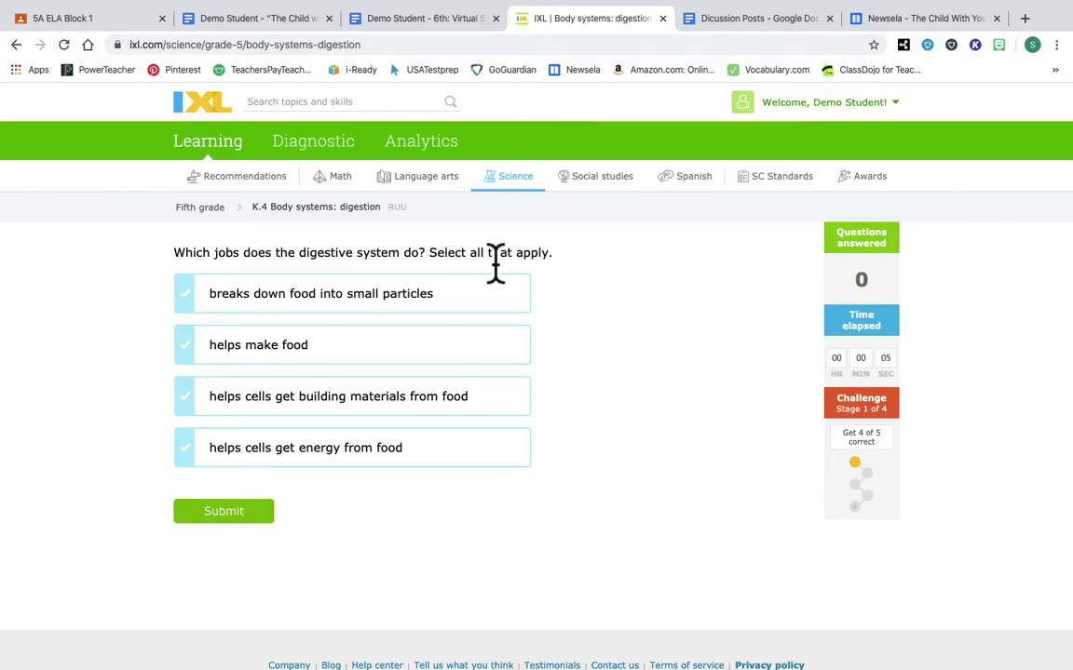
{"action": "left_click", "coordinate": [470, 298]}
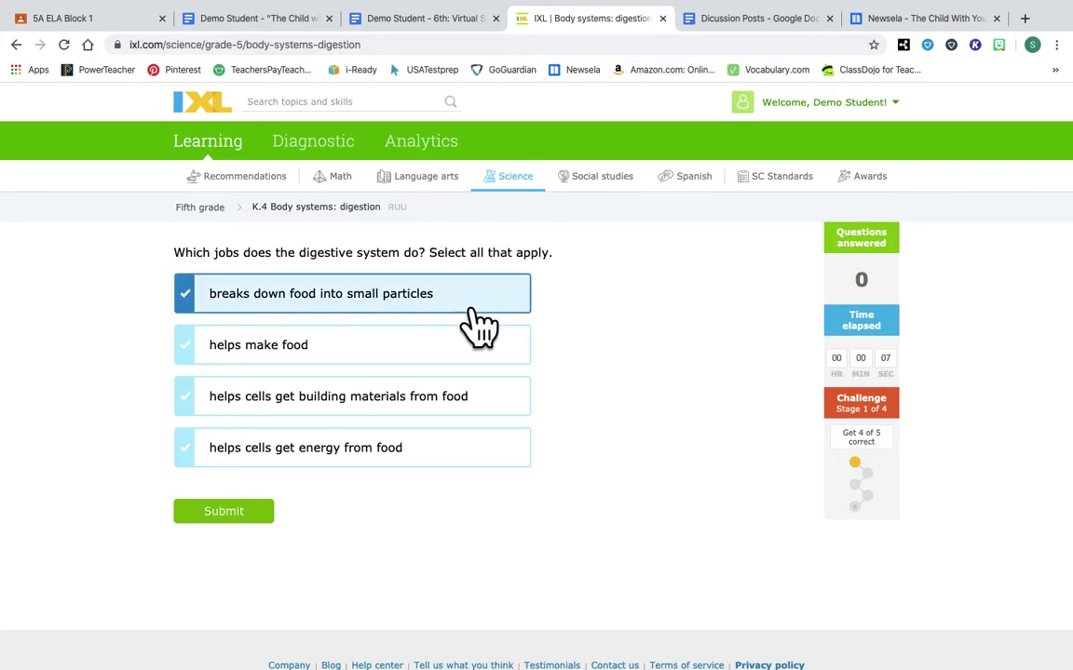
{"action": "left_click", "coordinate": [452, 465]}
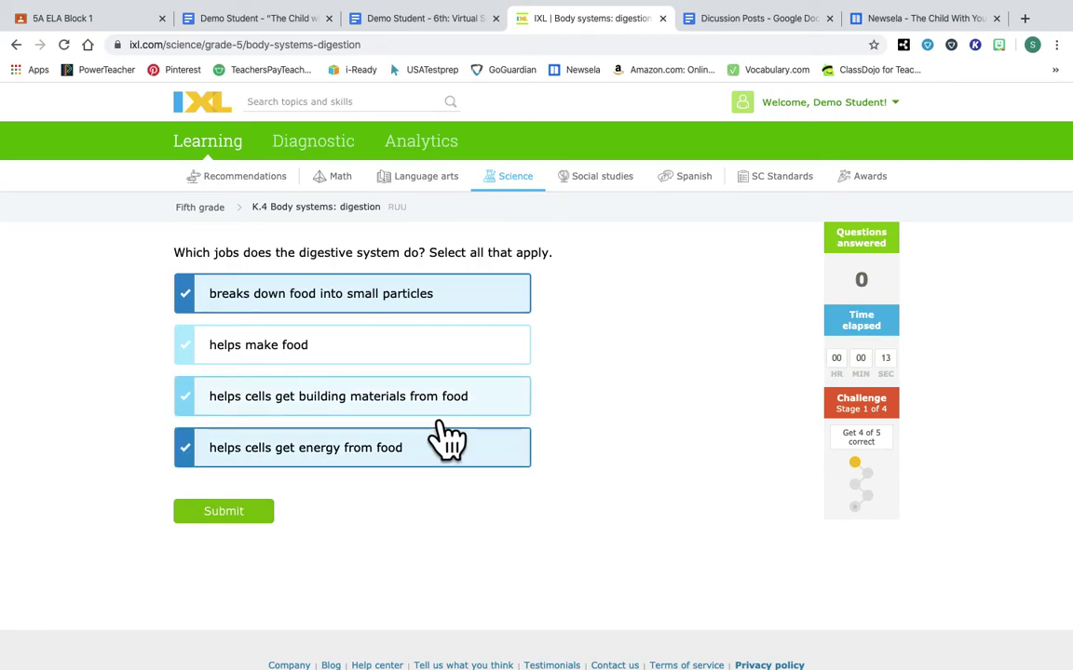
{"action": "left_click", "coordinate": [246, 515]}
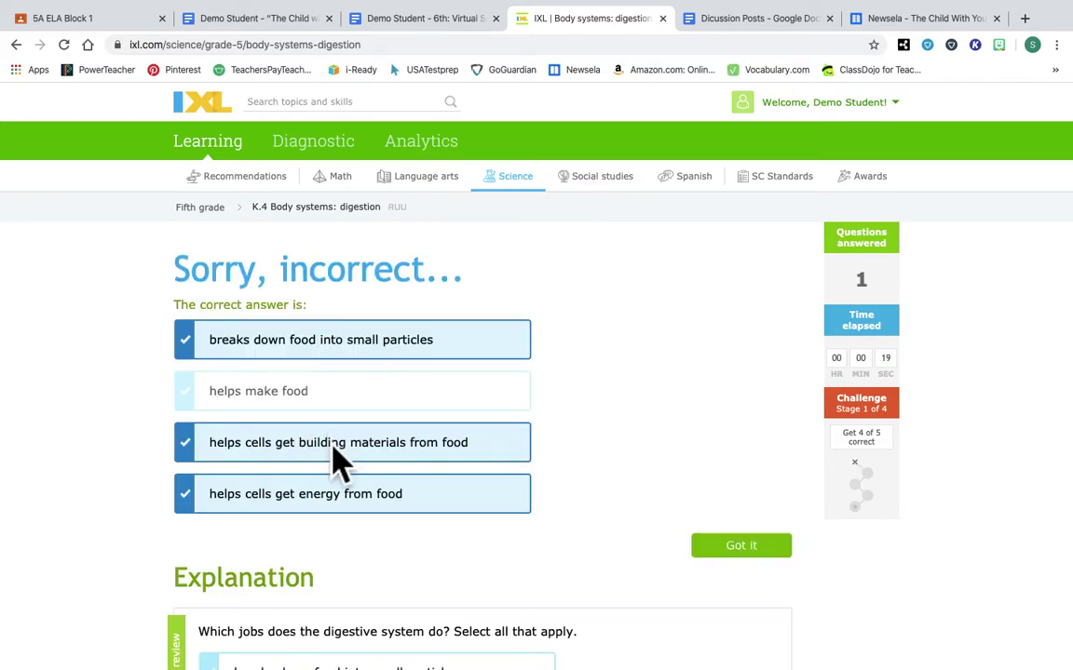
{"action": "left_click", "coordinate": [745, 548]}
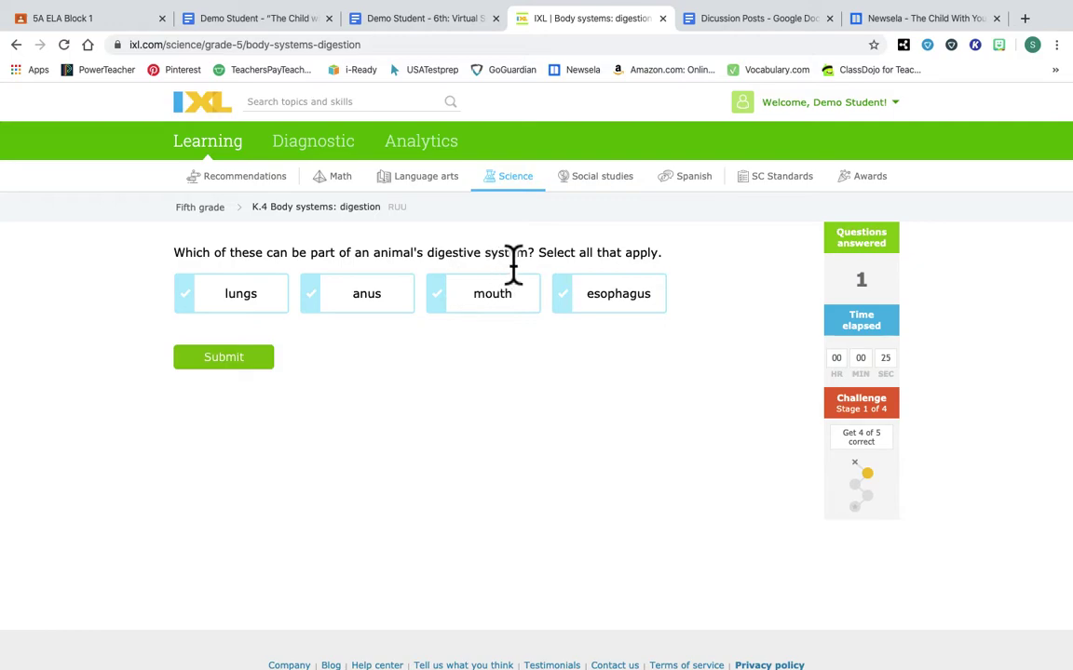
{"action": "left_click", "coordinate": [583, 304]}
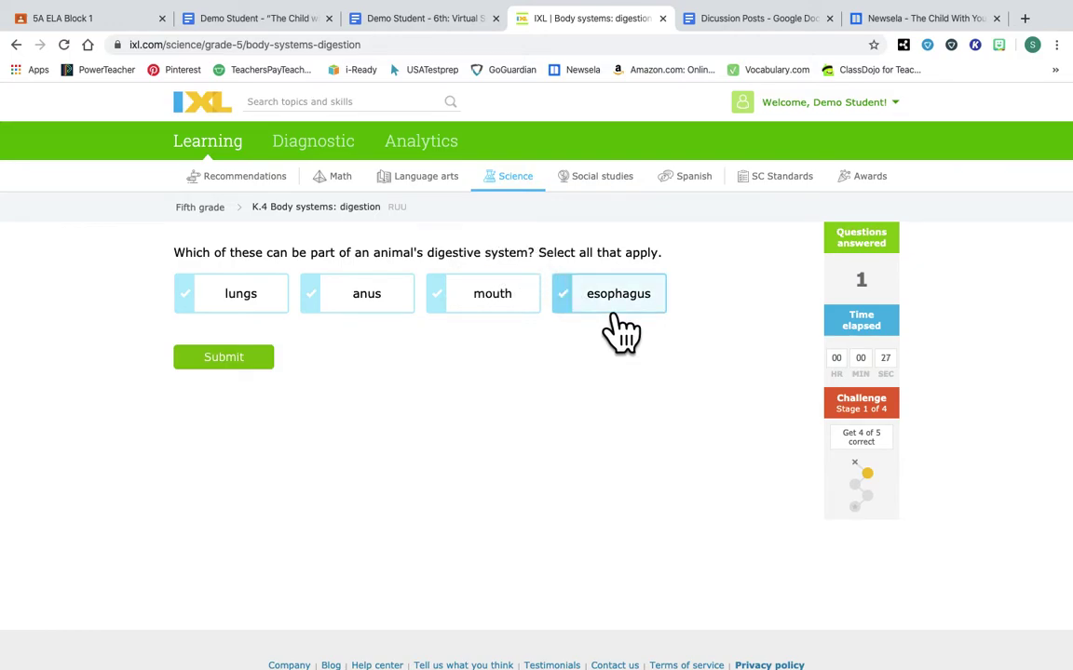
{"action": "left_click", "coordinate": [222, 362]}
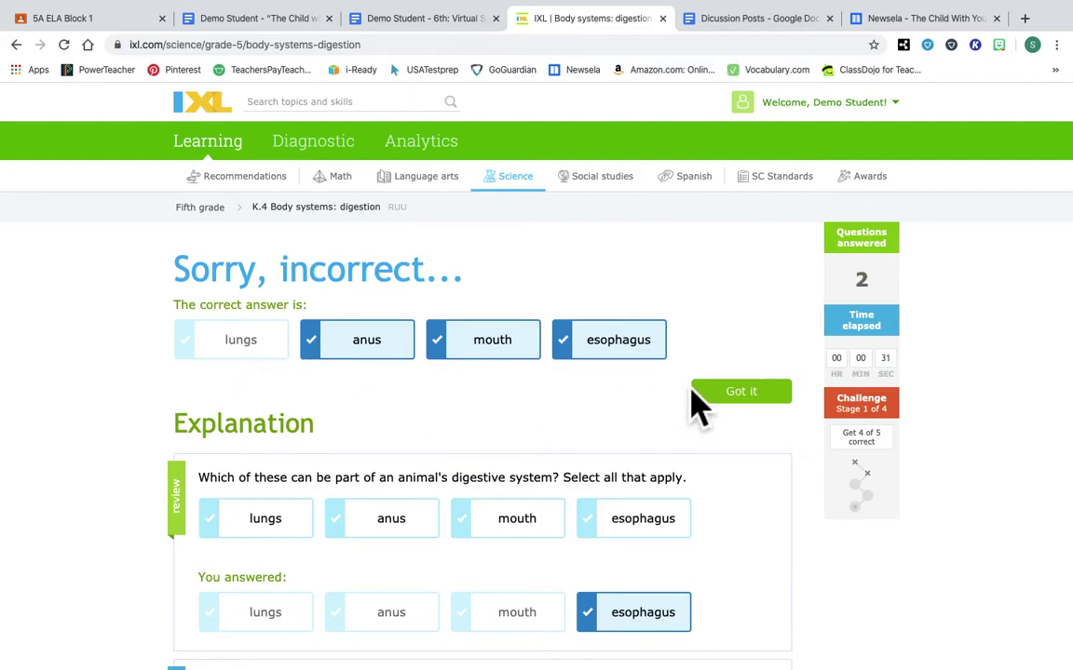
{"action": "left_click", "coordinate": [712, 395]}
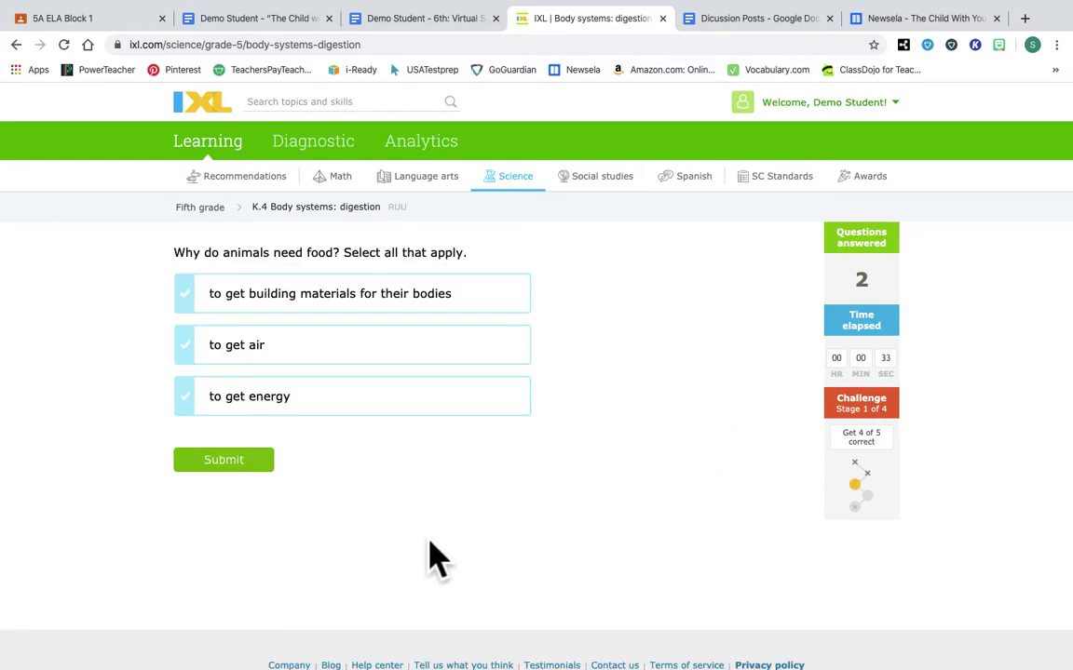
Step: Answer why animals need food with building materials and energy
{"action": "left_click", "coordinate": [363, 305]}
{"action": "left_click", "coordinate": [376, 313]}
{"action": "left_click", "coordinate": [369, 351]}
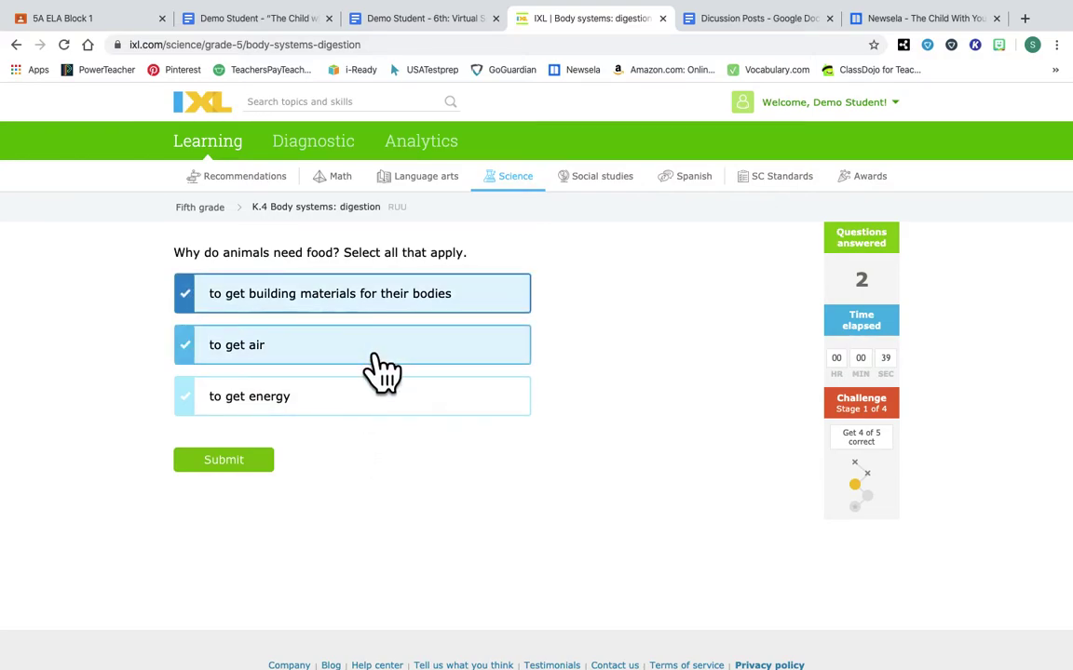
{"action": "left_click", "coordinate": [369, 401]}
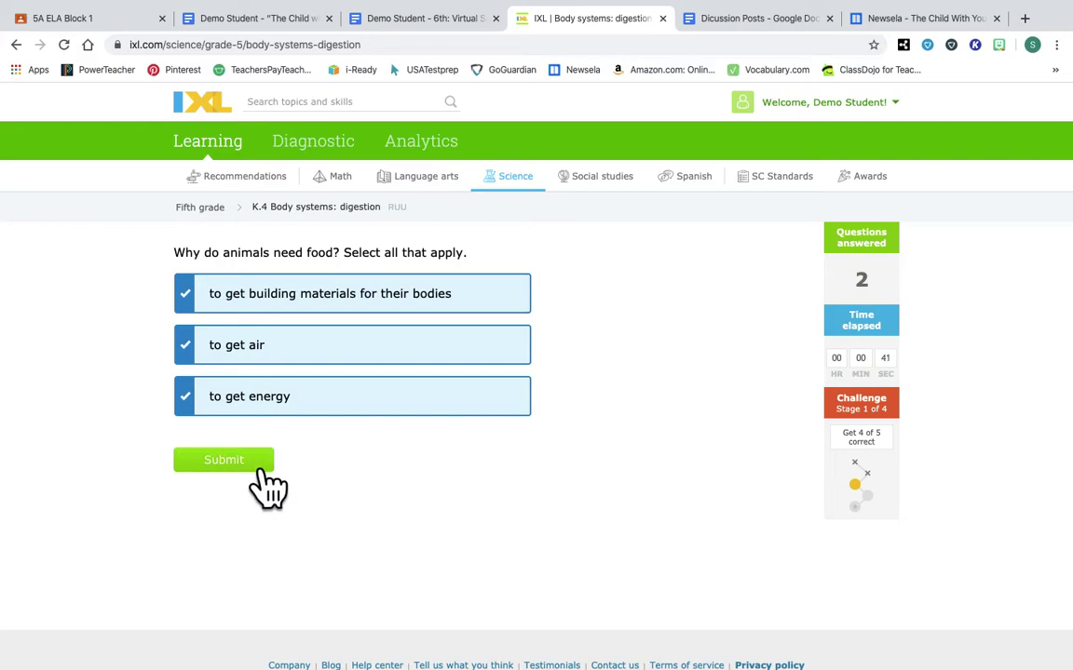
{"action": "left_click", "coordinate": [272, 355]}
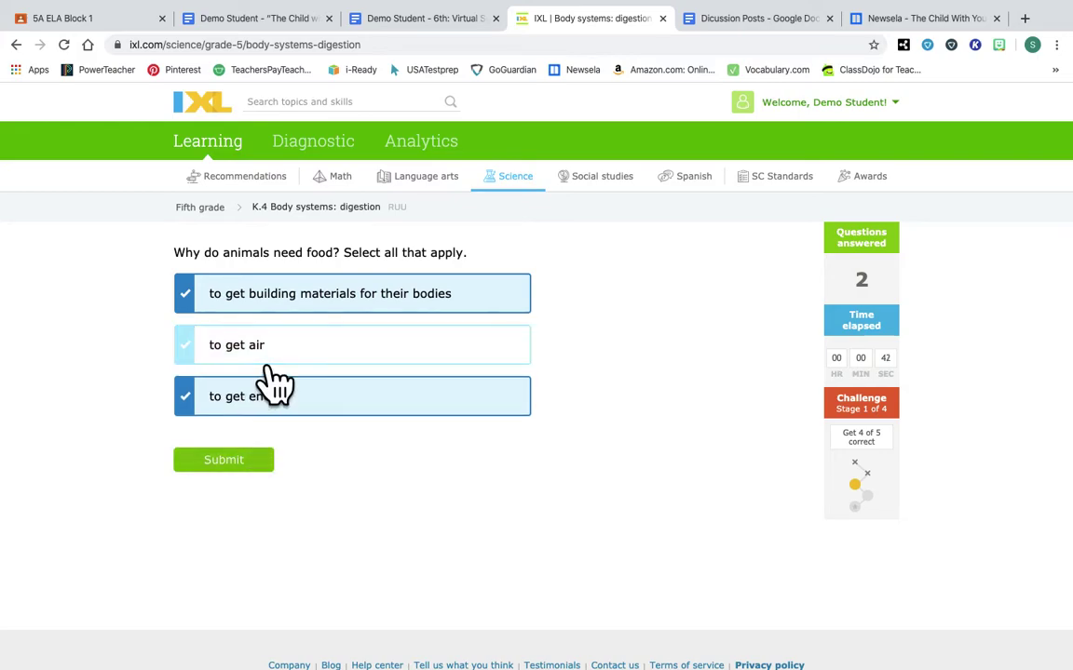
{"action": "left_click", "coordinate": [254, 469]}
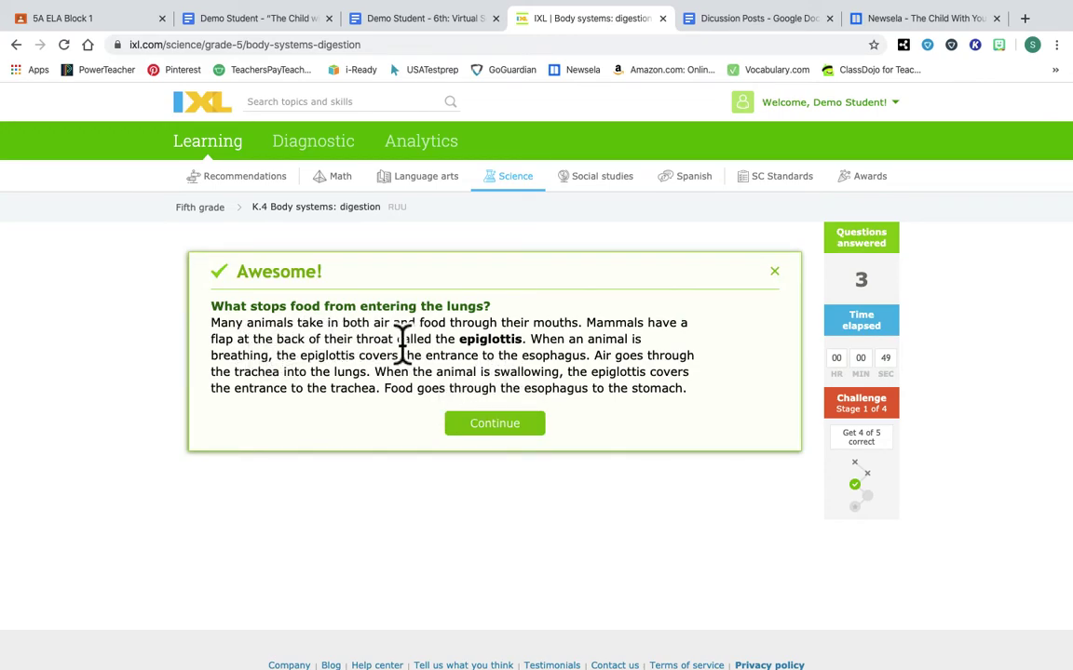
{"action": "left_click", "coordinate": [501, 424]}
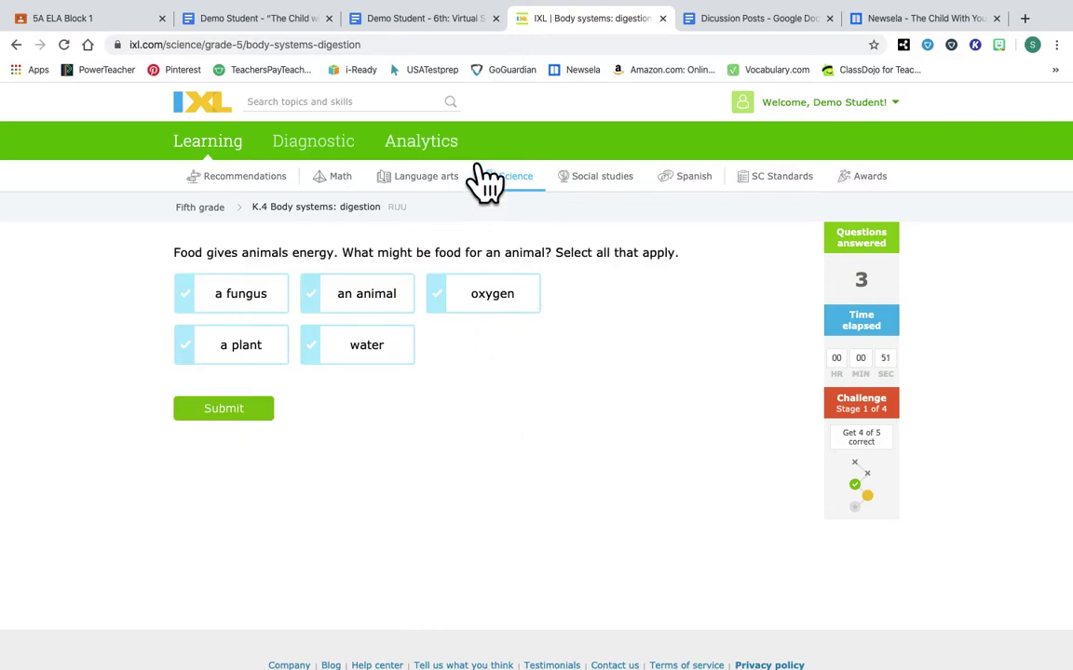
Step: Answer what animals eat with animal, plant, fungus and water, then open Social studies
{"action": "left_click", "coordinate": [404, 319]}
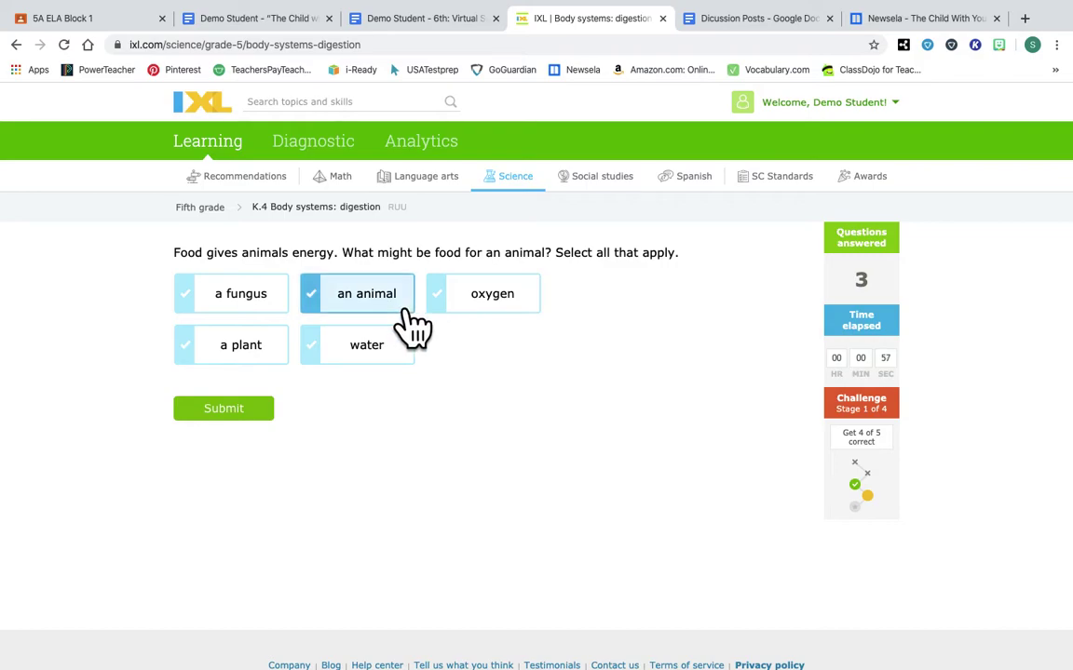
{"action": "left_click", "coordinate": [282, 352]}
{"action": "left_click", "coordinate": [278, 305]}
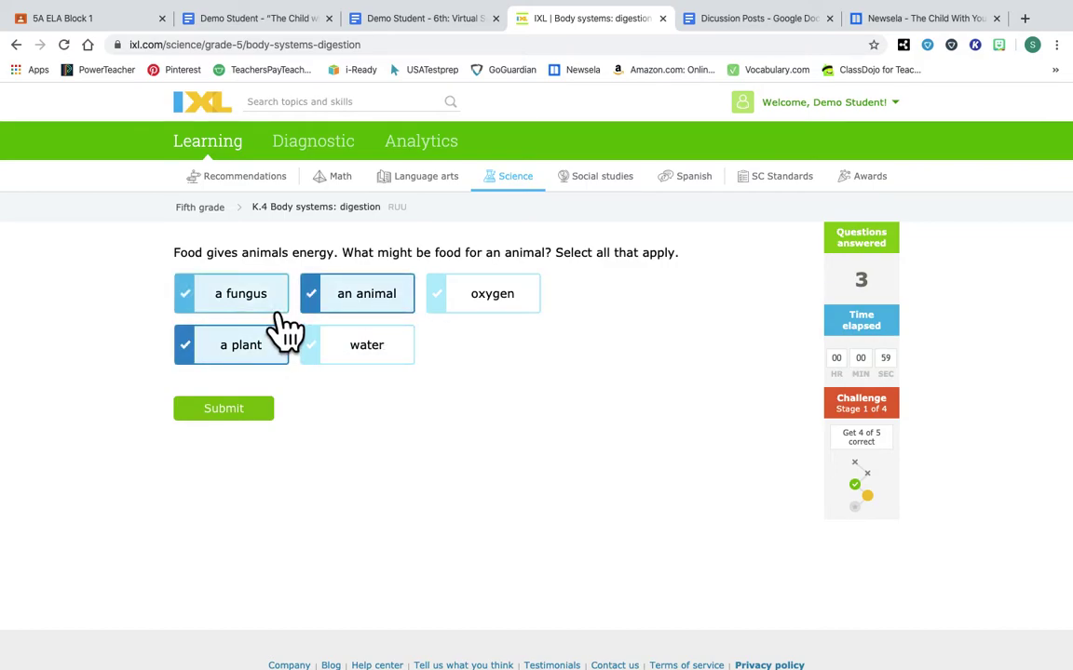
{"action": "left_click", "coordinate": [395, 358]}
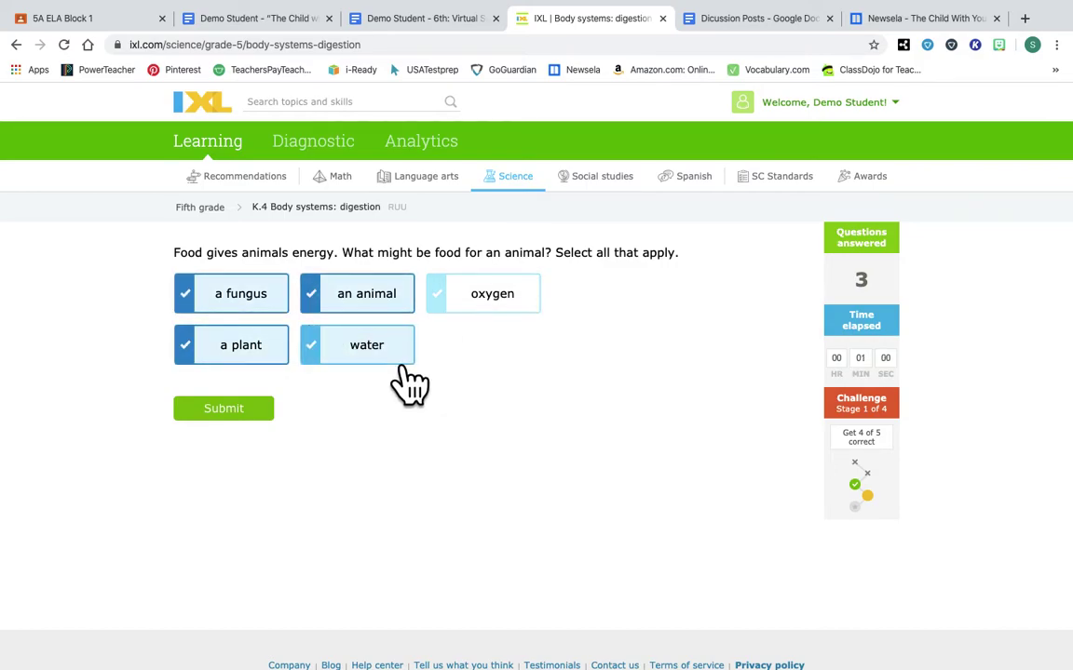
{"action": "left_click", "coordinate": [263, 415]}
{"action": "scroll", "coordinate": [419, 466], "scroll_direction": "down", "scroll_amount": 5}
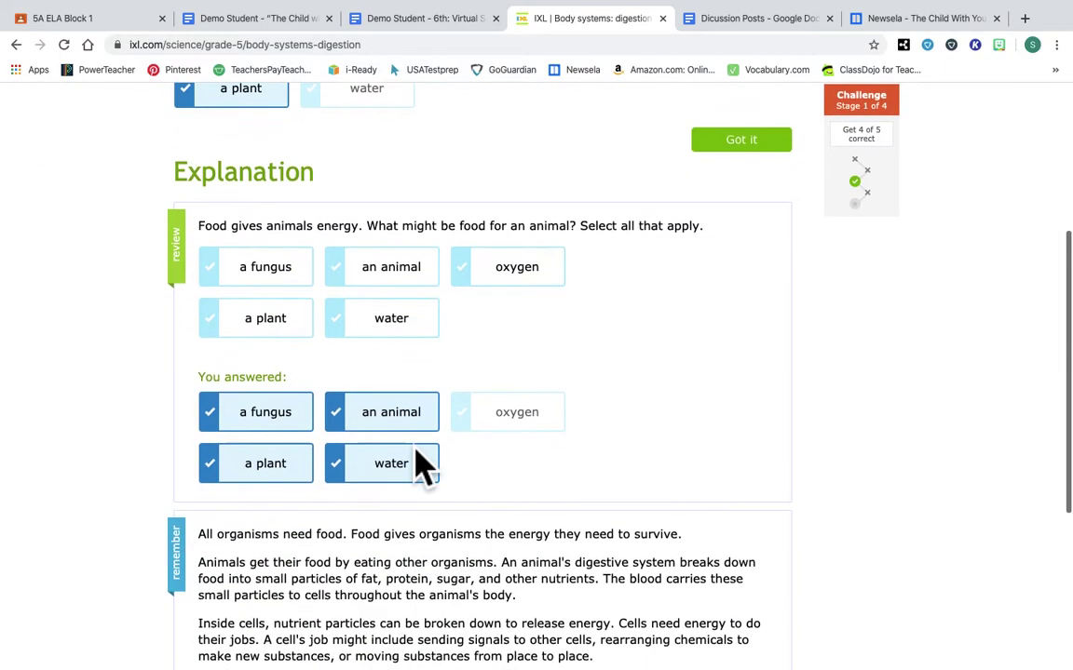
{"action": "scroll", "coordinate": [415, 458], "scroll_direction": "down", "scroll_amount": 2}
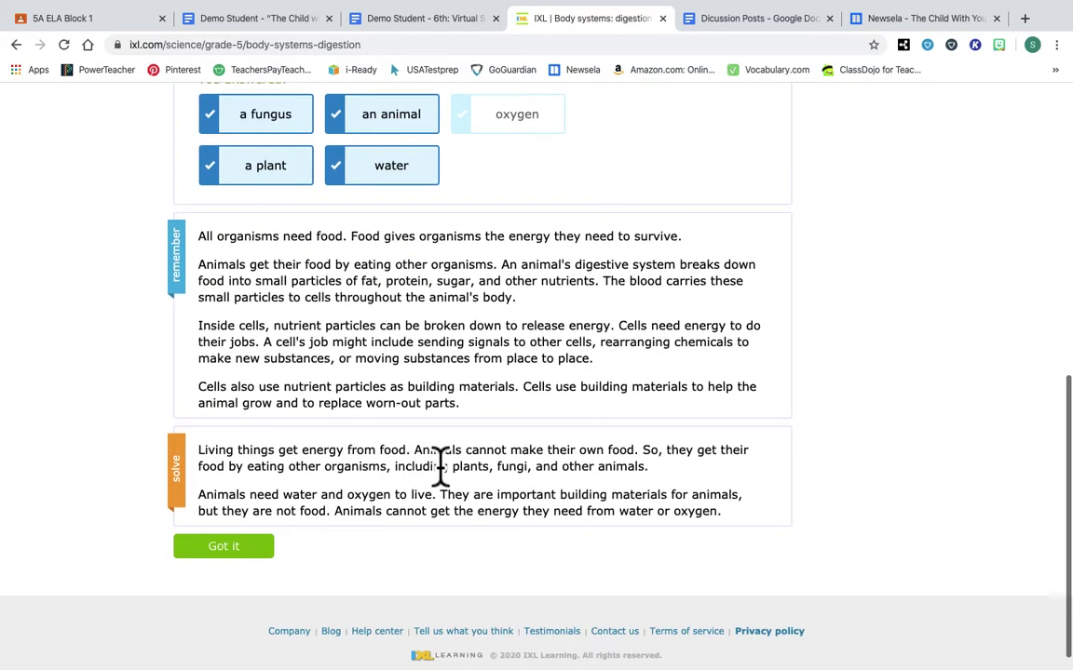
{"action": "scroll", "coordinate": [437, 465], "scroll_direction": "up", "scroll_amount": 2}
{"action": "scroll", "coordinate": [437, 464], "scroll_direction": "up", "scroll_amount": 1}
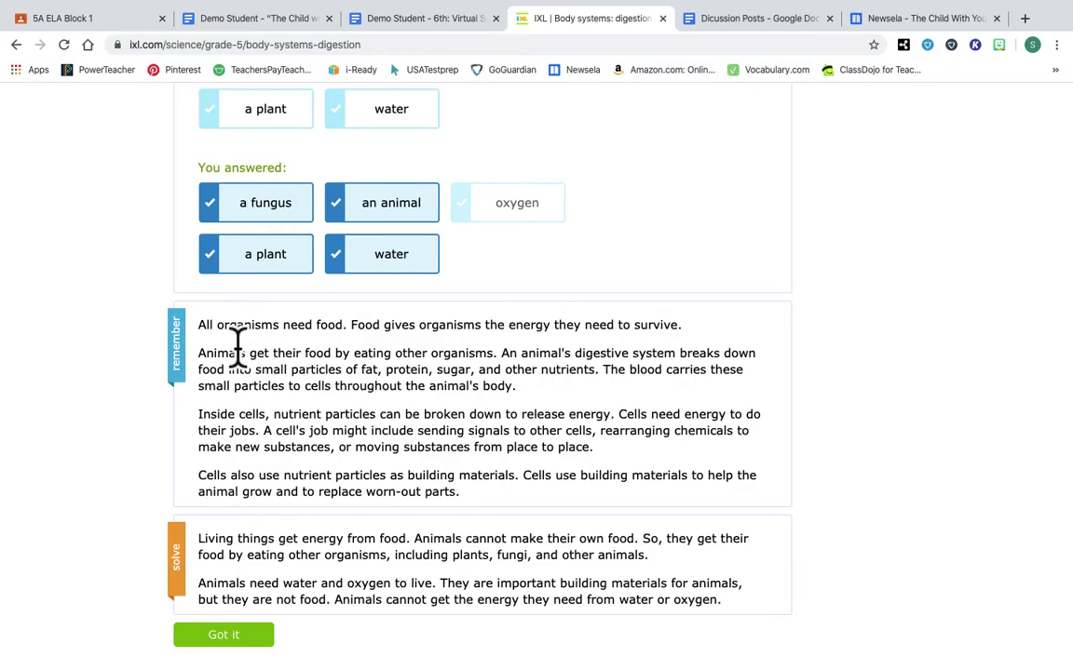
{"action": "scroll", "coordinate": [154, 592], "scroll_direction": "up", "scroll_amount": 10}
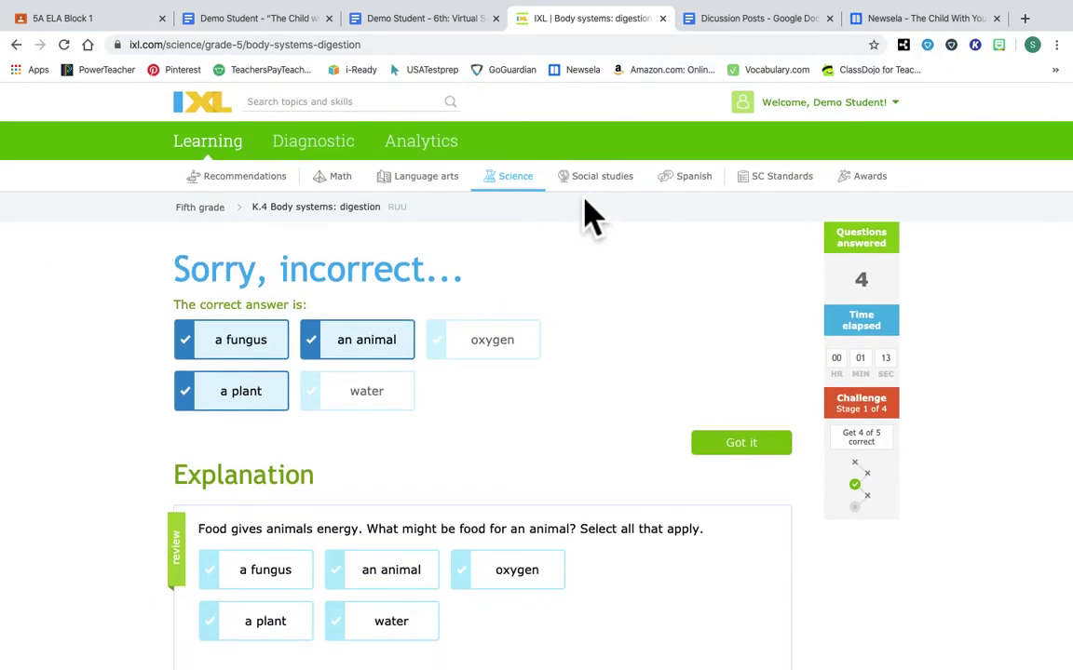
{"action": "left_click", "coordinate": [622, 190]}
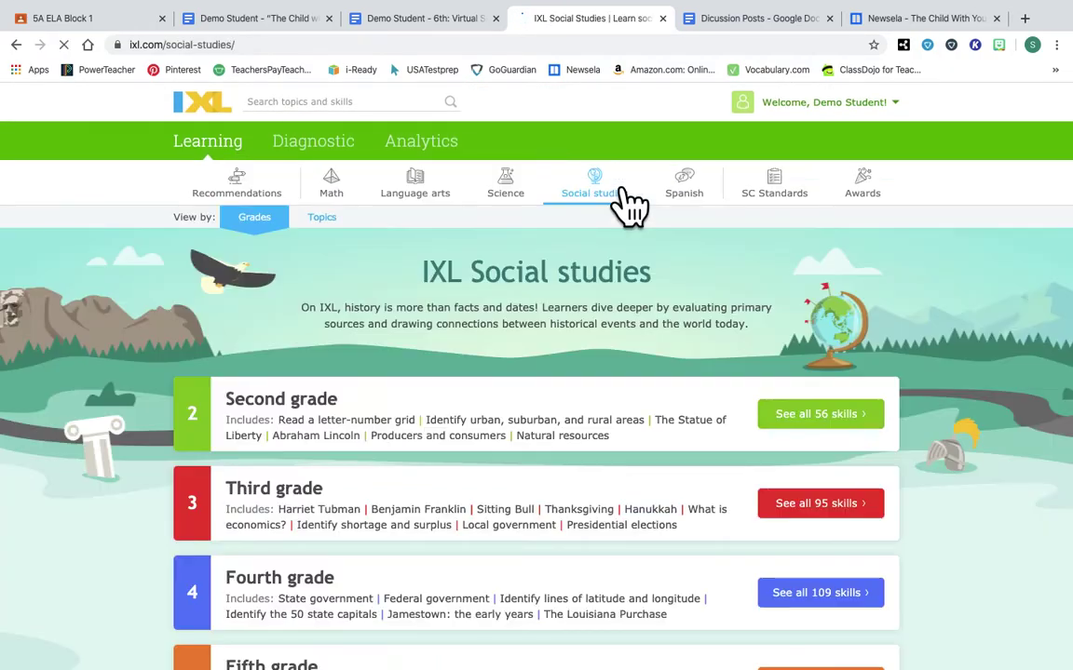
Step: Browse all 150 Sixth grade social studies skills
{"action": "scroll", "coordinate": [454, 458], "scroll_direction": "down", "scroll_amount": 4}
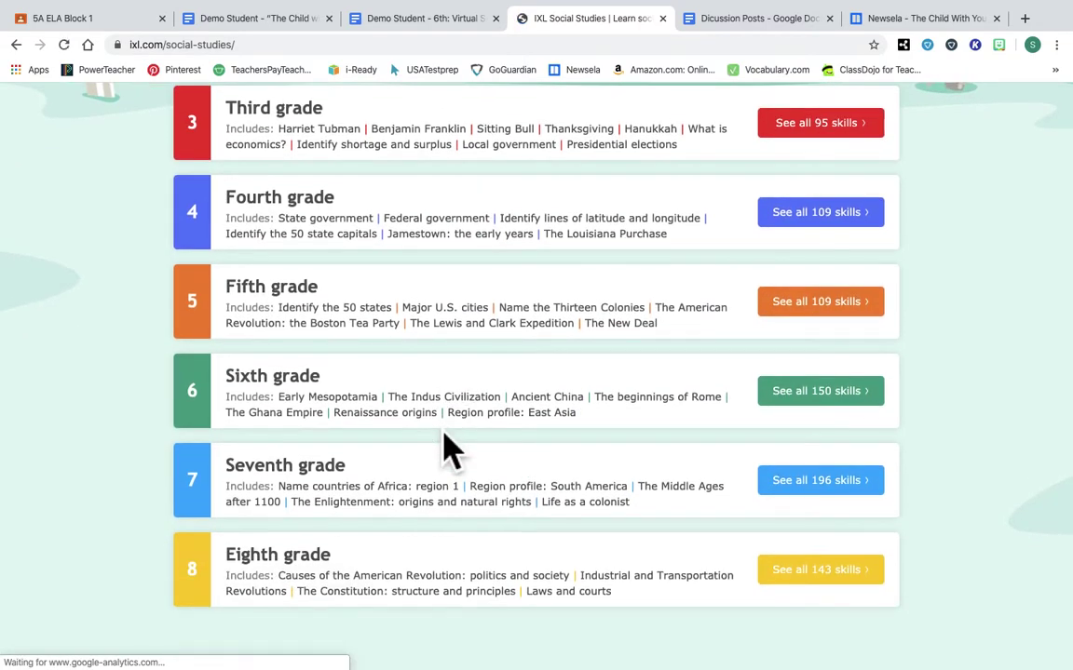
{"action": "left_click", "coordinate": [836, 402]}
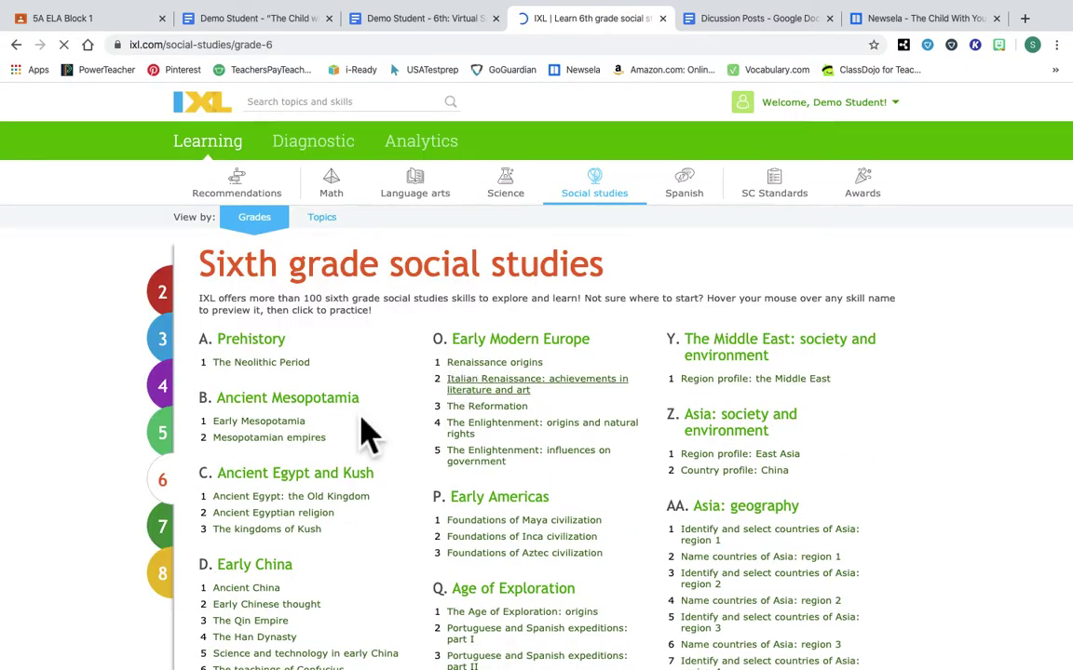
{"action": "scroll", "coordinate": [418, 489], "scroll_direction": "down", "scroll_amount": 3}
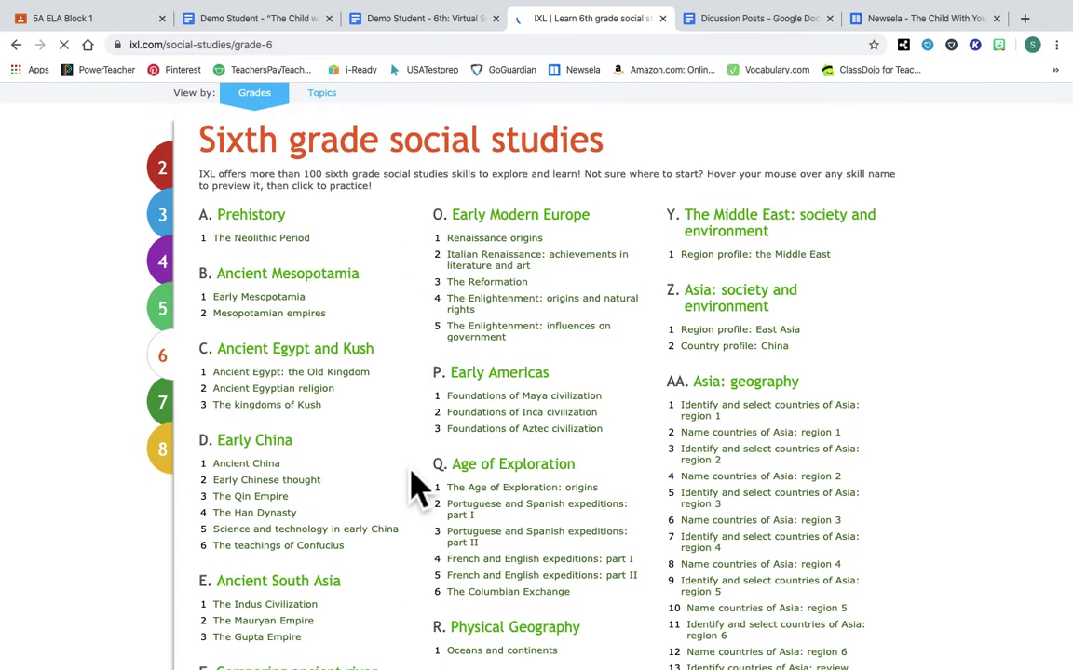
{"action": "scroll", "coordinate": [414, 487], "scroll_direction": "down", "scroll_amount": 2}
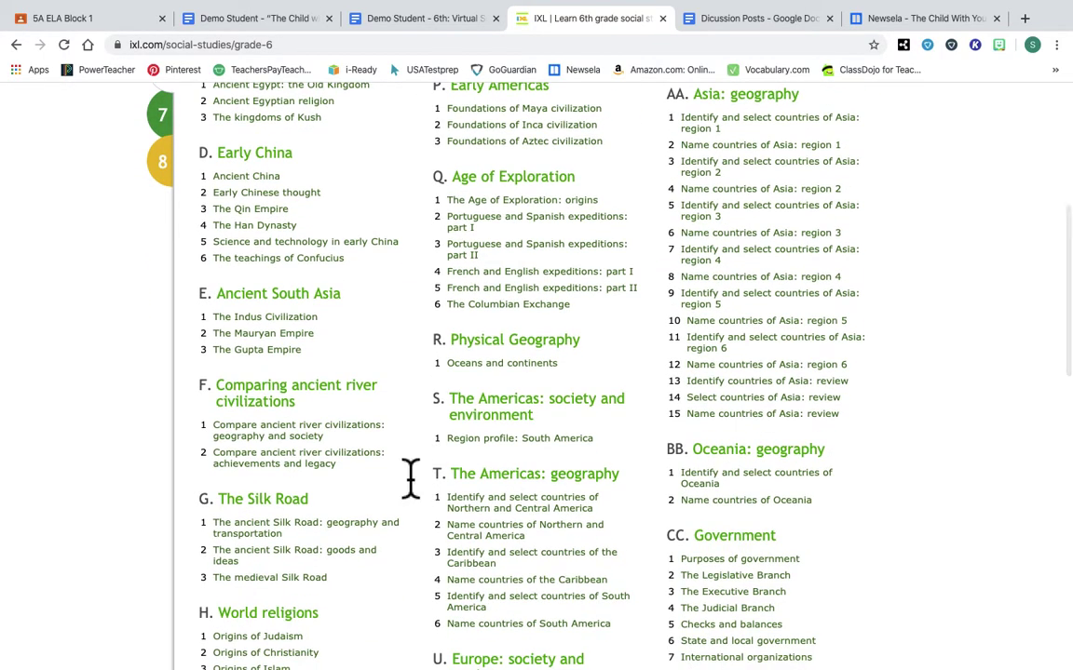
{"action": "scroll", "coordinate": [411, 479], "scroll_direction": "down", "scroll_amount": 2}
{"action": "scroll", "coordinate": [411, 479], "scroll_direction": "down", "scroll_amount": 1}
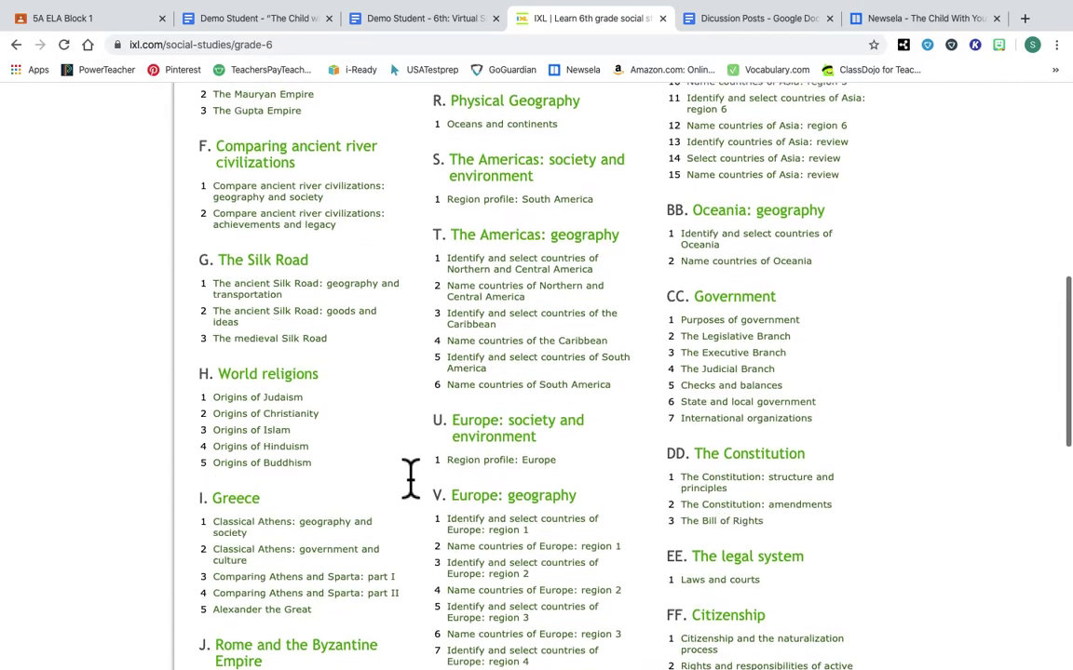
{"action": "scroll", "coordinate": [411, 479], "scroll_direction": "up", "scroll_amount": 10}
Step: Switch to the Spanish catalog and scroll through its units
{"action": "left_click", "coordinate": [710, 224]}
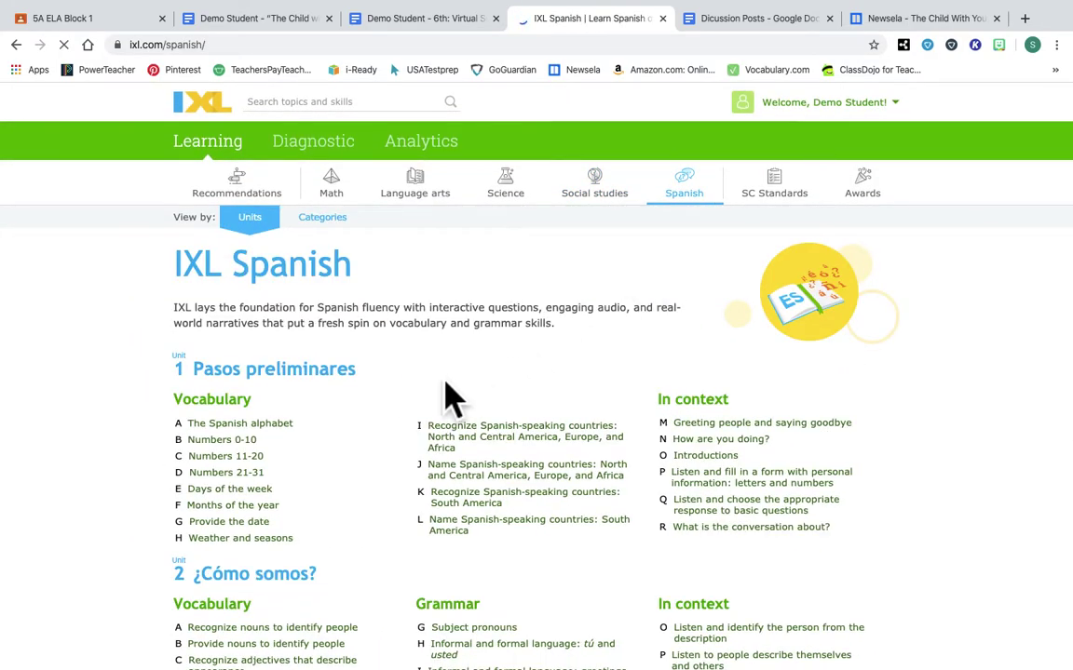
{"action": "scroll", "coordinate": [438, 399], "scroll_direction": "down", "scroll_amount": 4}
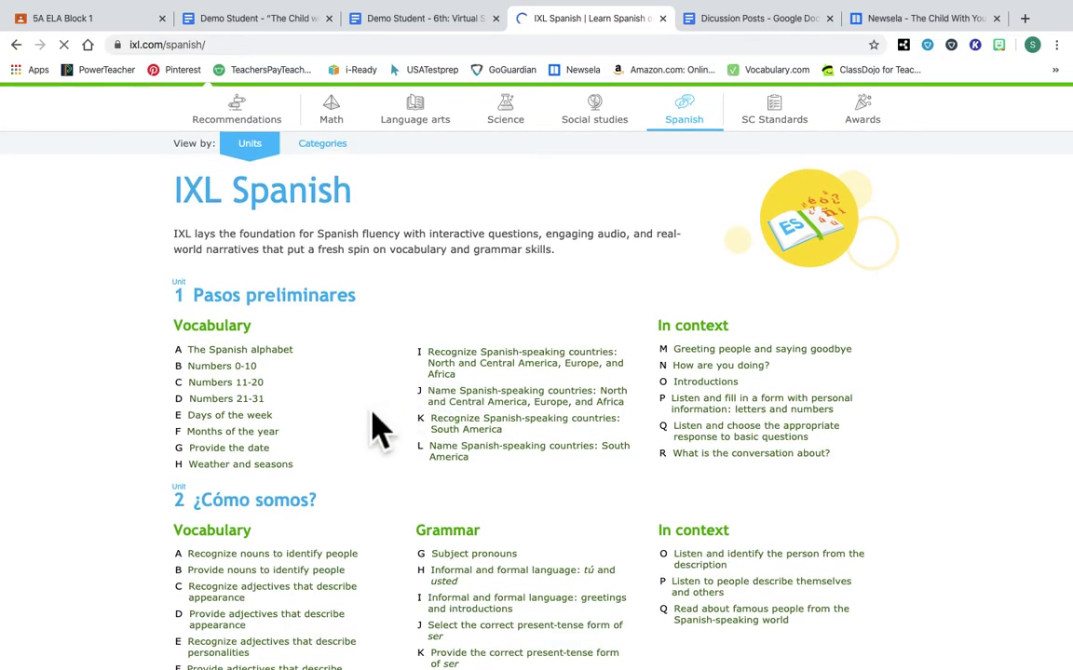
{"action": "scroll", "coordinate": [377, 428], "scroll_direction": "down", "scroll_amount": 5}
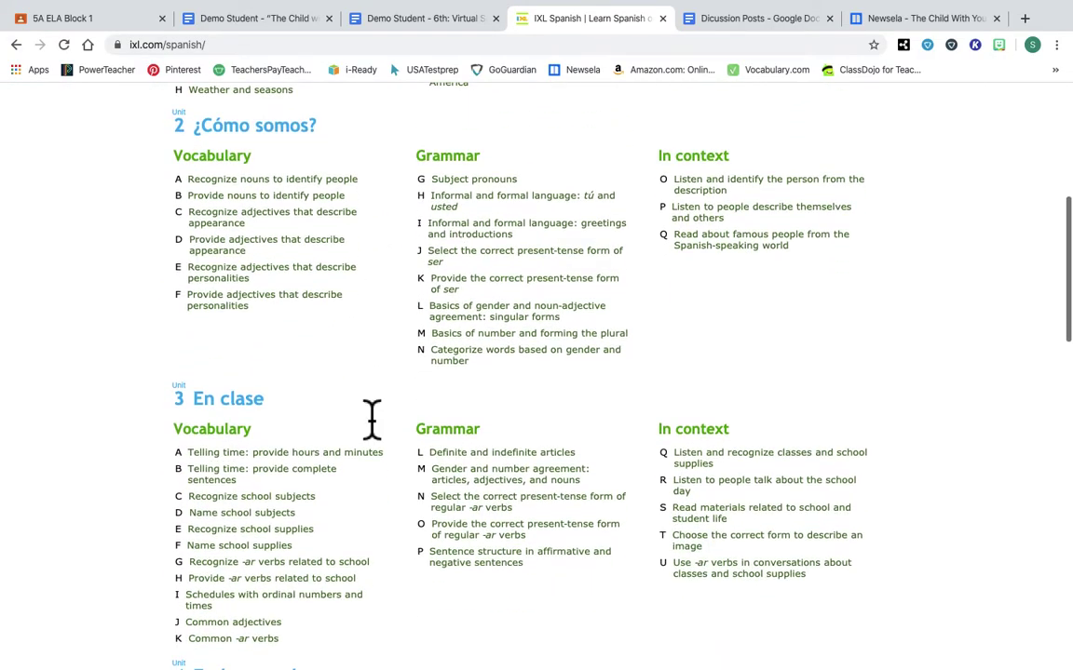
{"action": "scroll", "coordinate": [377, 428], "scroll_direction": "down", "scroll_amount": 10}
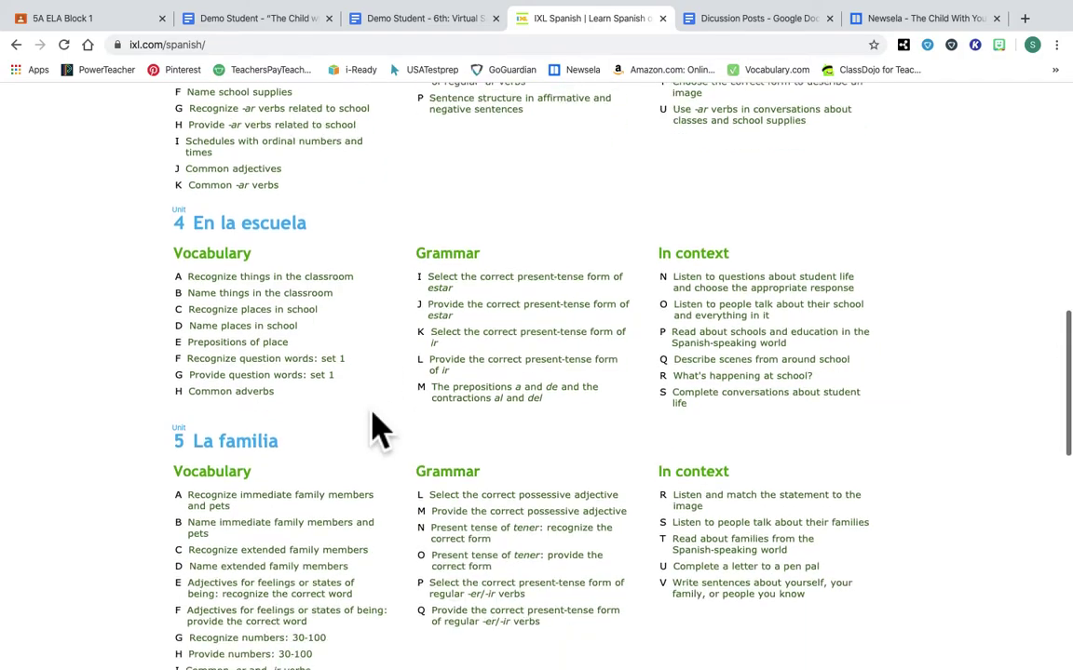
{"action": "scroll", "coordinate": [378, 428], "scroll_direction": "up", "scroll_amount": 20}
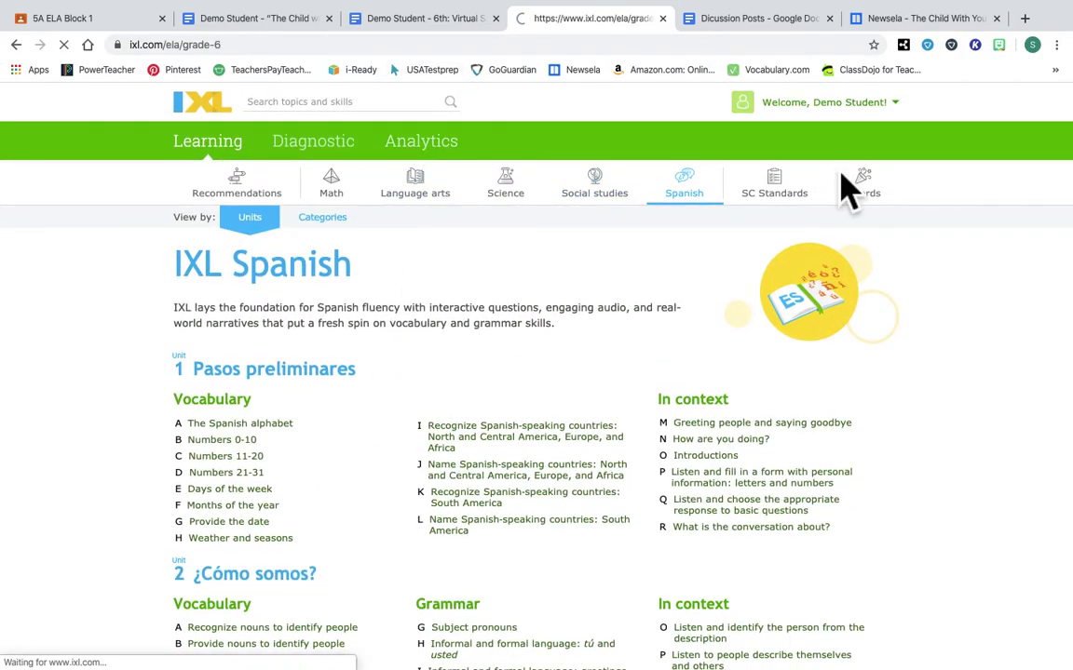
Step: Open the Sixth grade language arts Awards page and look over the prize mobile items
{"action": "left_click", "coordinate": [883, 203]}
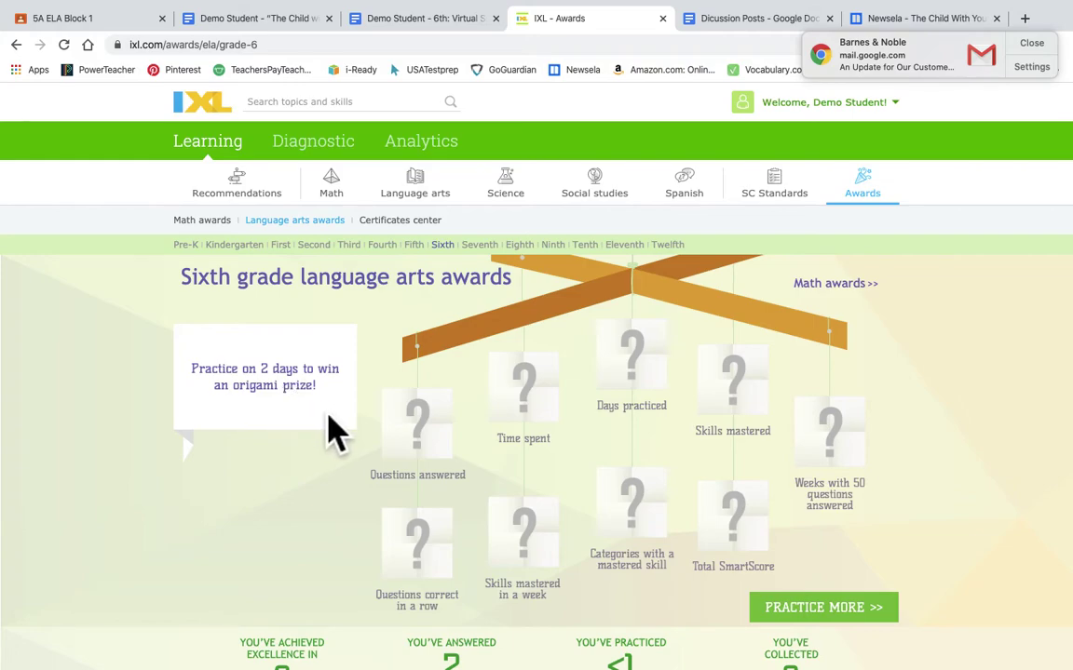
{"action": "scroll", "coordinate": [327, 431], "scroll_direction": "down", "scroll_amount": 3}
{"action": "mouse_move", "coordinate": [417, 457]}
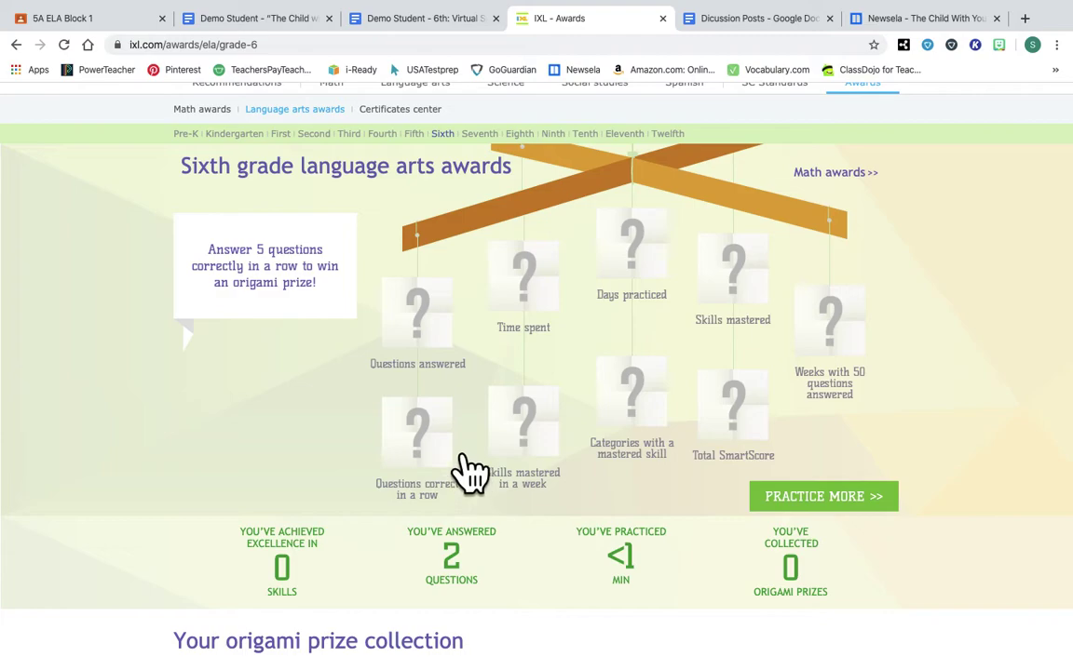
{"action": "mouse_move", "coordinate": [581, 297]}
{"action": "mouse_move", "coordinate": [759, 294]}
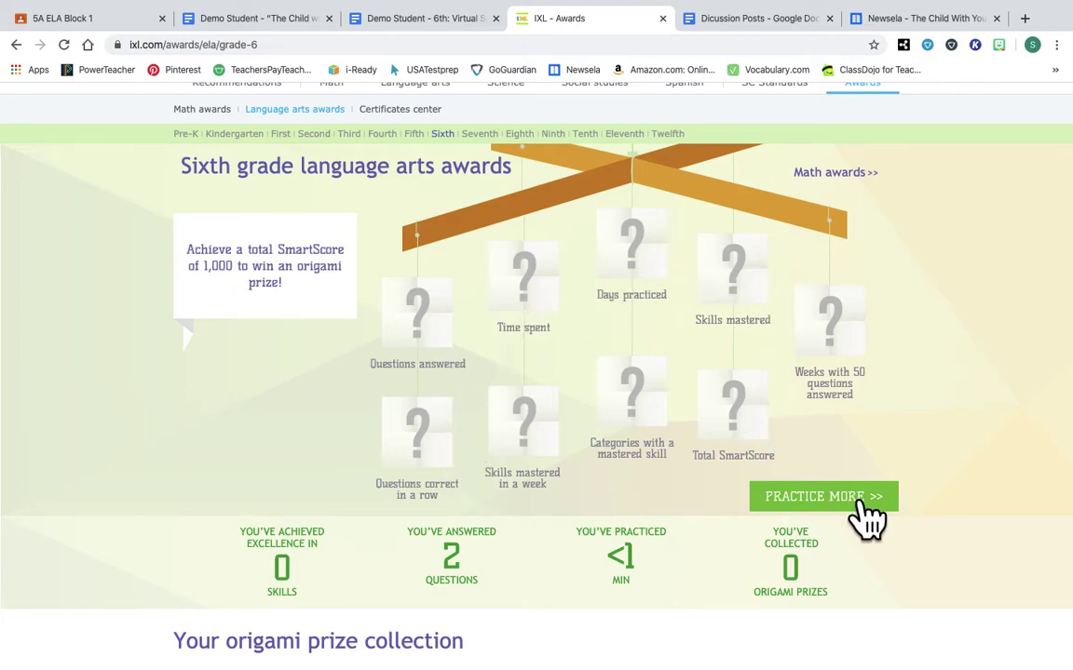
Step: Scroll through the origami prize collection, then return to the language arts skills
{"action": "scroll", "coordinate": [861, 516], "scroll_direction": "down", "scroll_amount": 2}
{"action": "scroll", "coordinate": [852, 510], "scroll_direction": "down", "scroll_amount": 5}
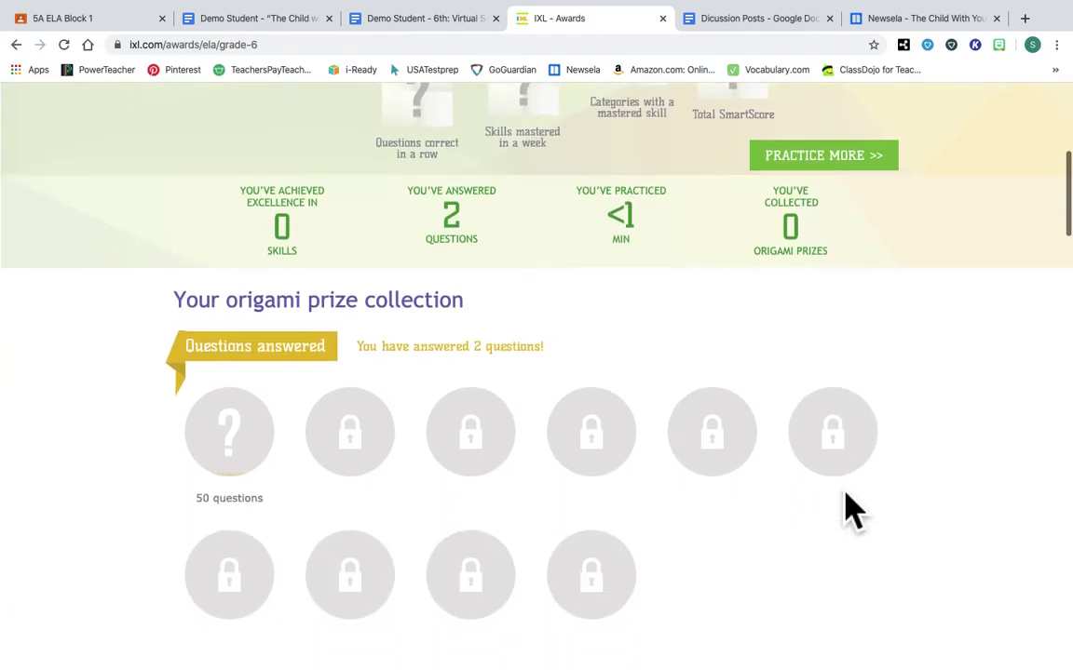
{"action": "scroll", "coordinate": [852, 511], "scroll_direction": "down", "scroll_amount": 5}
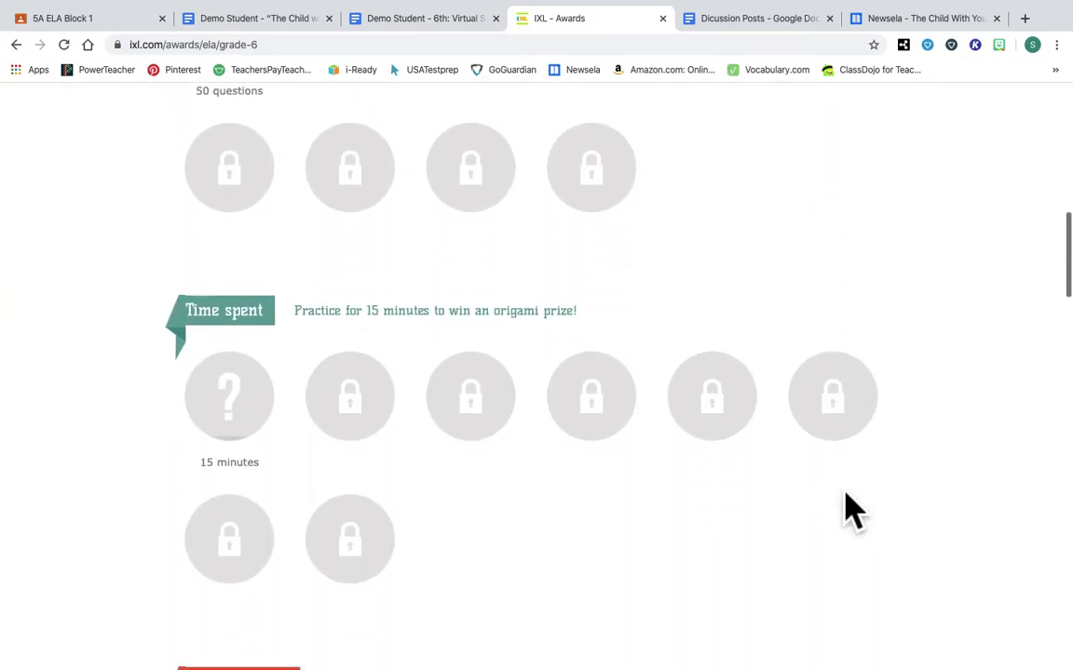
{"action": "scroll", "coordinate": [852, 510], "scroll_direction": "down", "scroll_amount": 6}
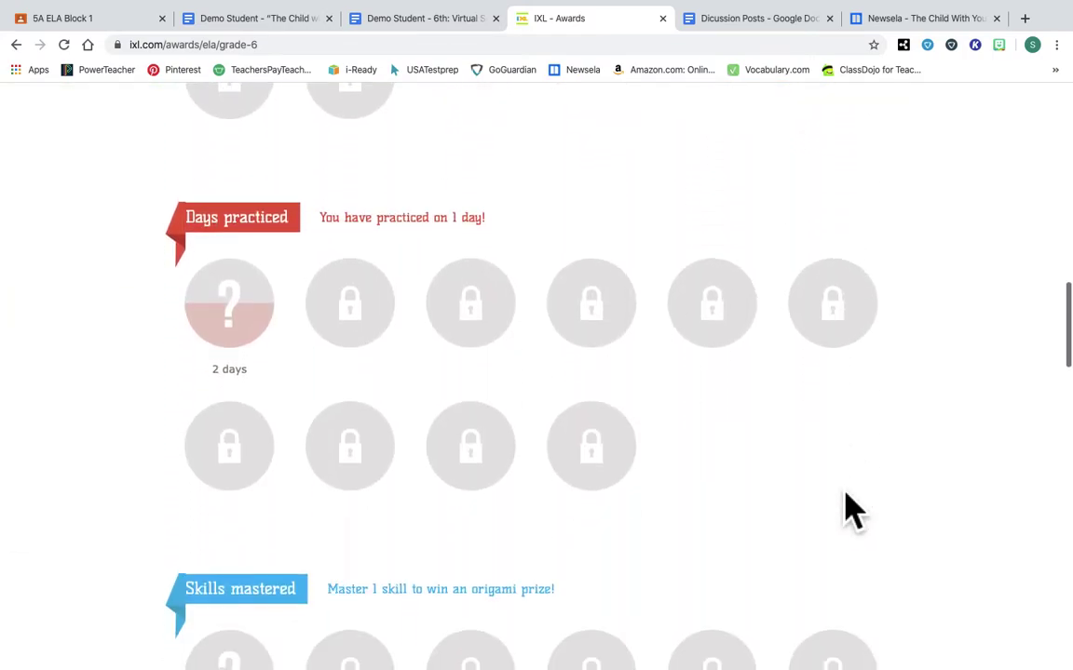
{"action": "scroll", "coordinate": [852, 510], "scroll_direction": "down", "scroll_amount": 7}
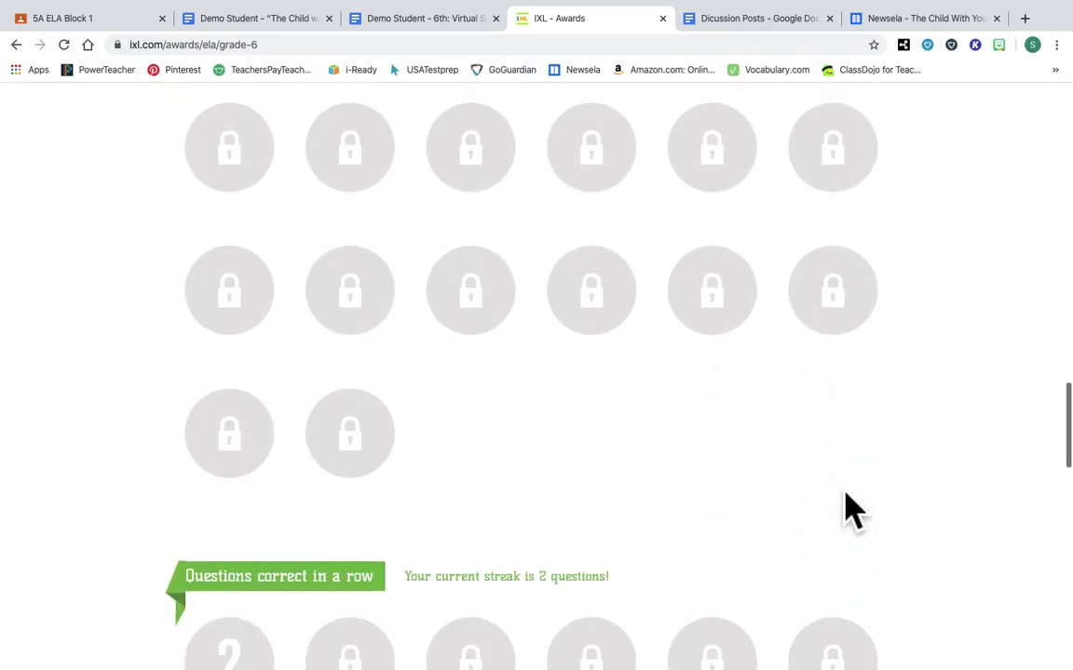
{"action": "scroll", "coordinate": [852, 510], "scroll_direction": "down", "scroll_amount": 3}
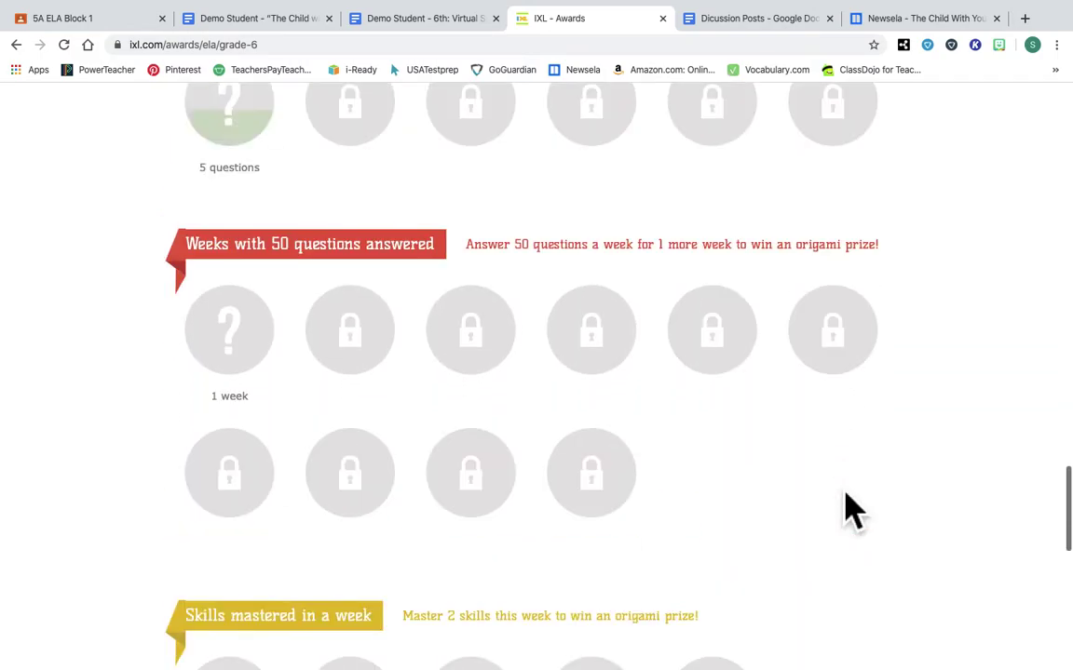
{"action": "scroll", "coordinate": [852, 510], "scroll_direction": "up", "scroll_amount": 20}
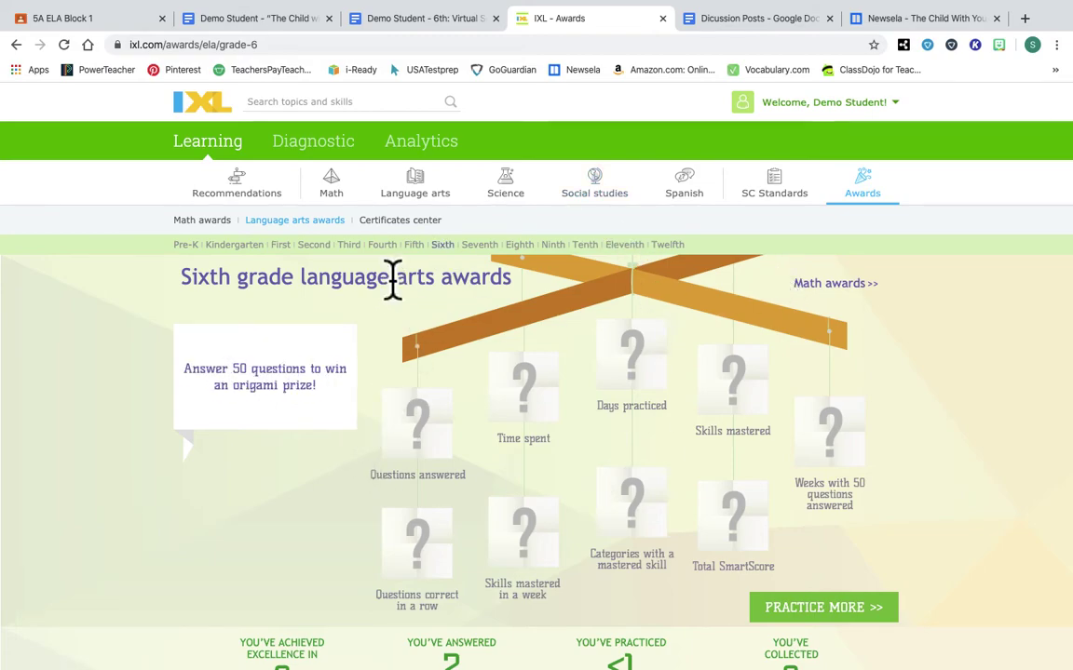
{"action": "left_click", "coordinate": [443, 217]}
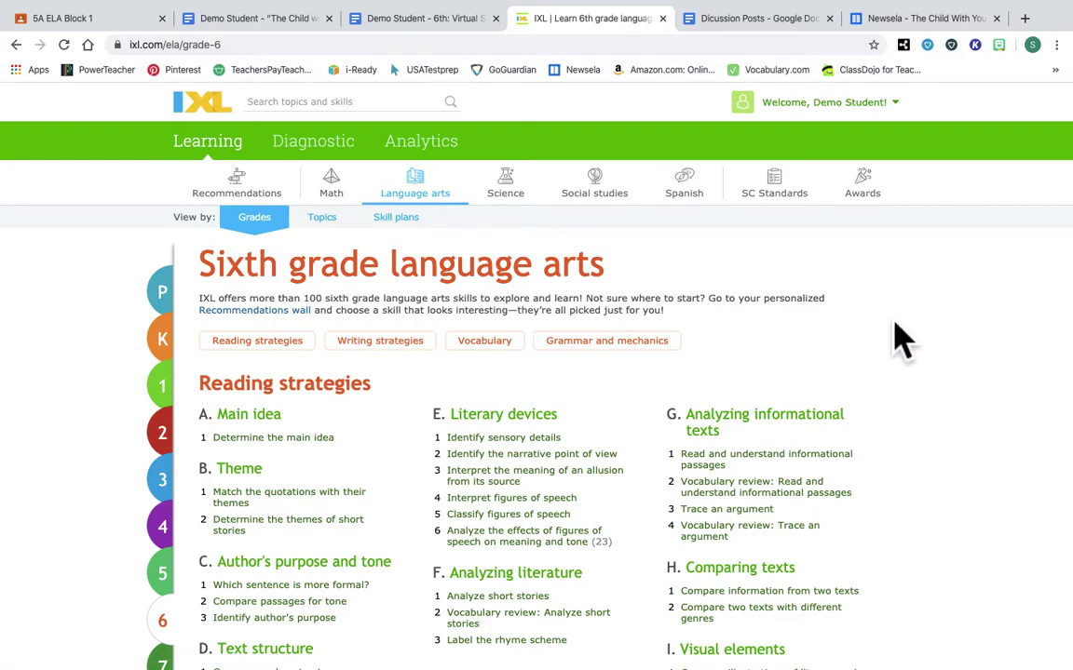
Step: Scroll down the sixth grade language arts Reading strategies list and back up
{"action": "scroll", "coordinate": [912, 345], "scroll_direction": "down", "scroll_amount": 1}
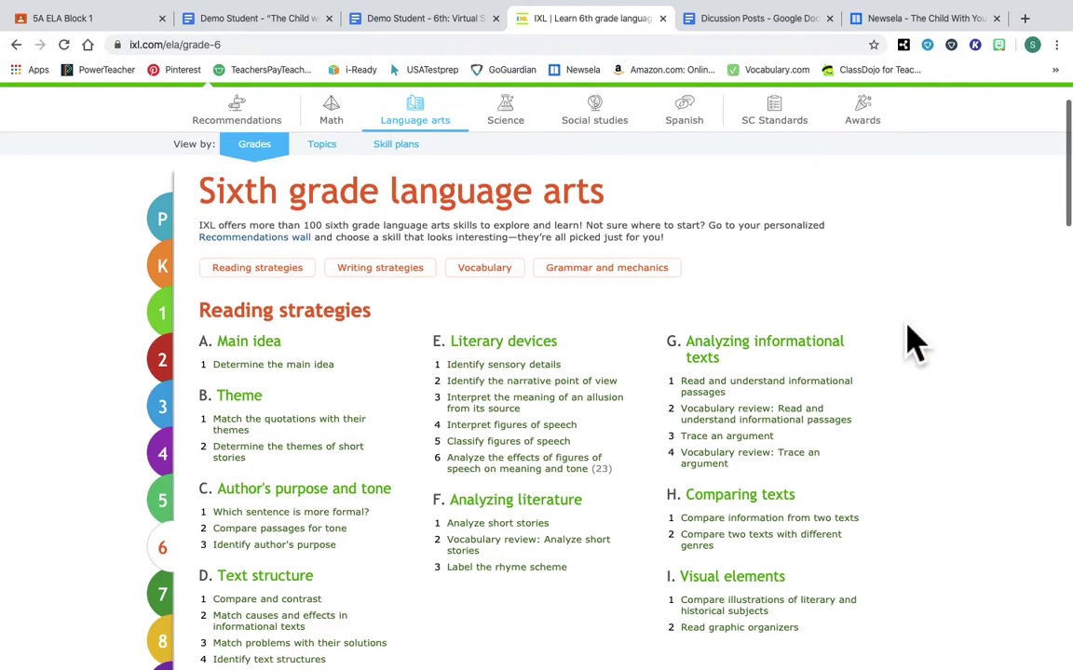
{"action": "scroll", "coordinate": [913, 345], "scroll_direction": "up", "scroll_amount": 1}
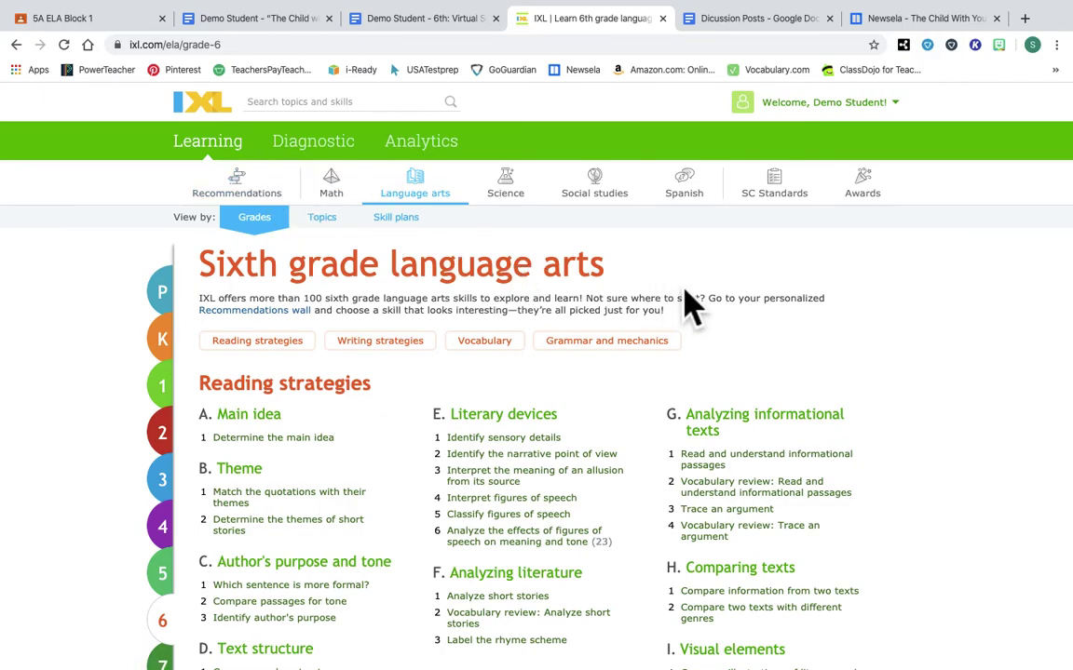
Step: Open Thursday's 'Identify equivalent ratios' link from the Virtual School Week 1 doc in IXL
{"action": "left_click", "coordinate": [426, 20]}
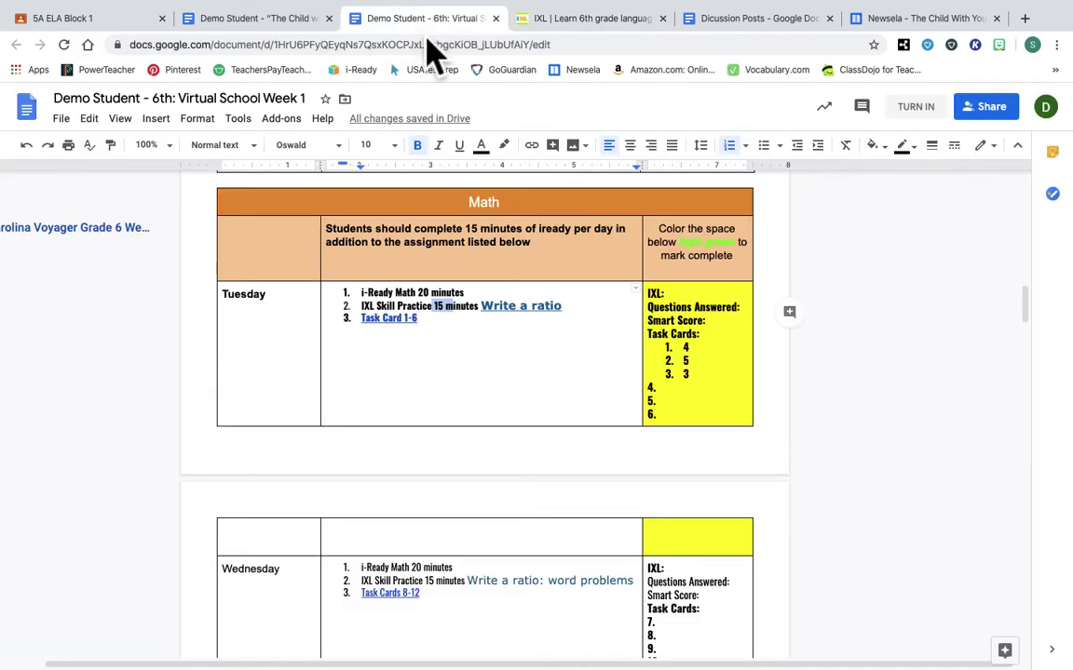
{"action": "scroll", "coordinate": [533, 405], "scroll_direction": "down", "scroll_amount": 5}
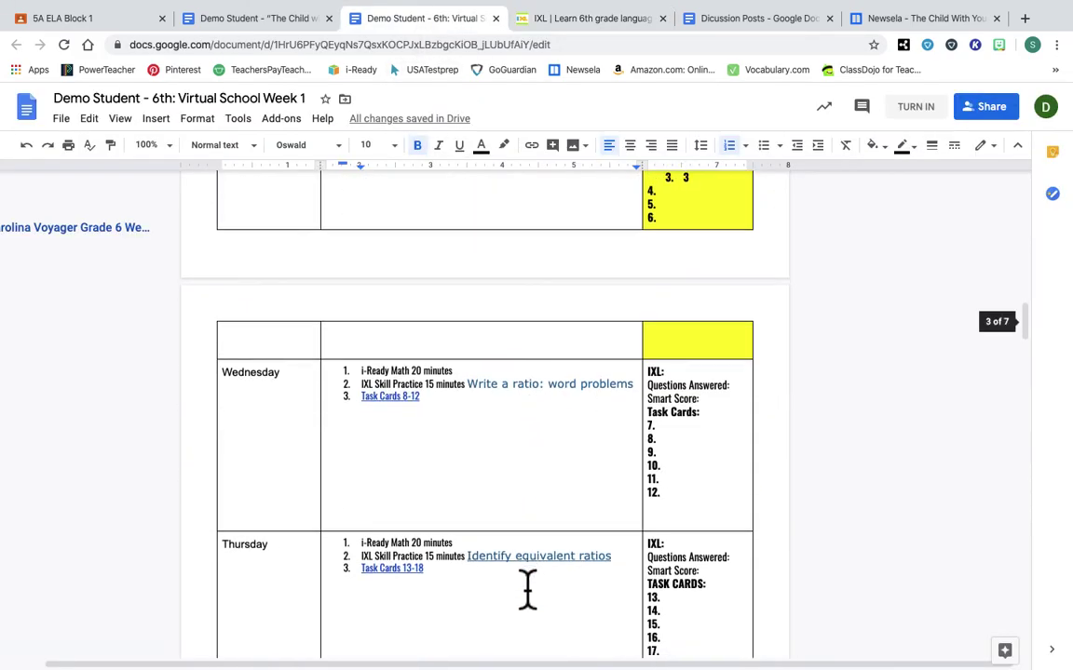
{"action": "left_click", "coordinate": [516, 540]}
{"action": "left_click", "coordinate": [550, 564]}
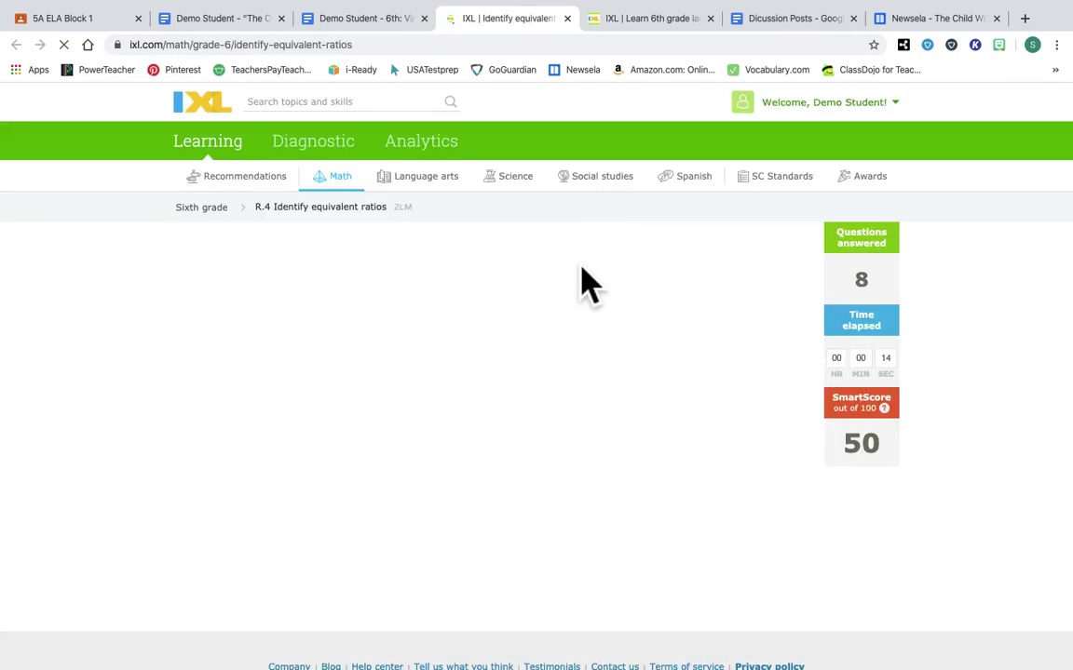
Step: Switch to the 'IXL | Learn 6th grade language arts' tab and skim its Reading strategies skills
{"action": "left_click", "coordinate": [642, 19]}
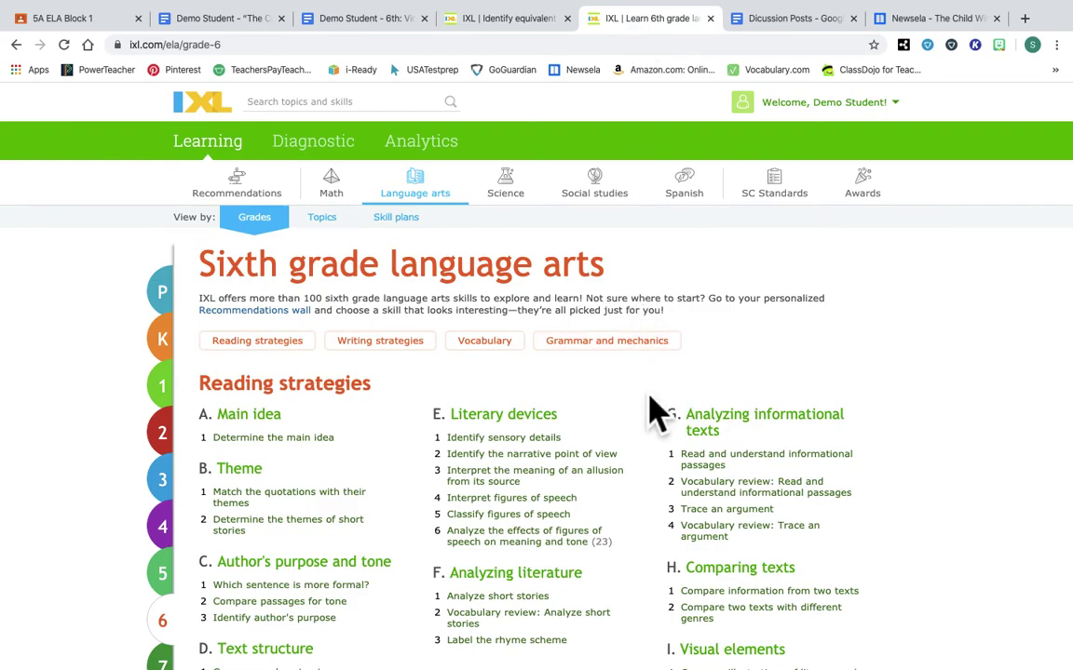
{"action": "scroll", "coordinate": [658, 412], "scroll_direction": "down", "scroll_amount": 2}
{"action": "scroll", "coordinate": [658, 413], "scroll_direction": "up", "scroll_amount": 2}
{"action": "scroll", "coordinate": [658, 413], "scroll_direction": "down", "scroll_amount": 1}
{"action": "scroll", "coordinate": [658, 409], "scroll_direction": "up", "scroll_amount": 1}
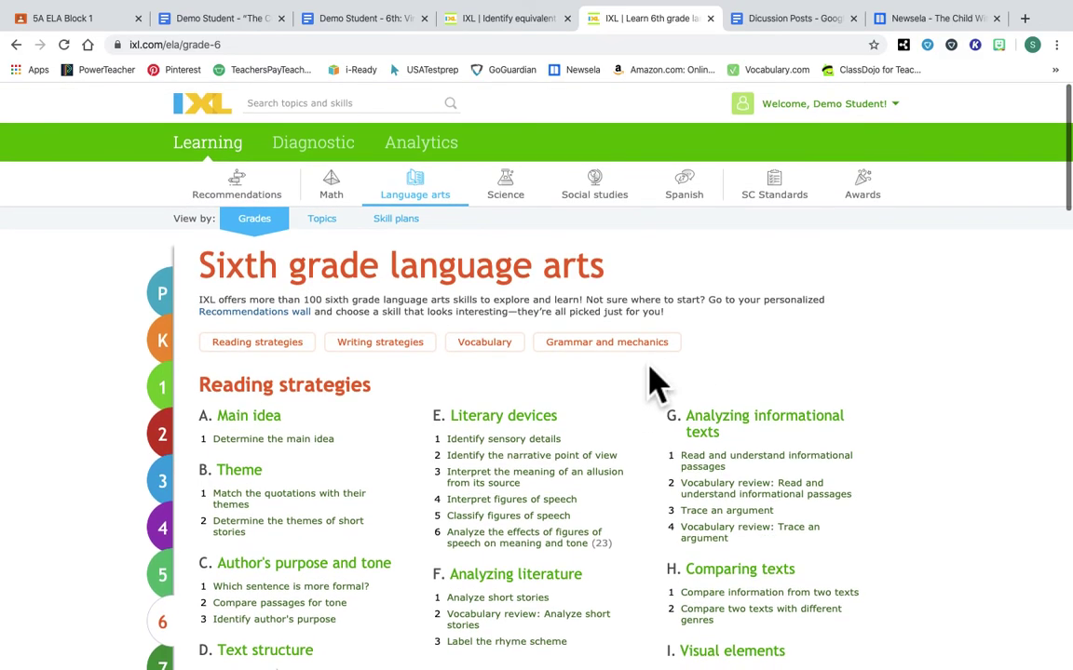
{"action": "mouse_move", "coordinate": [743, 31]}
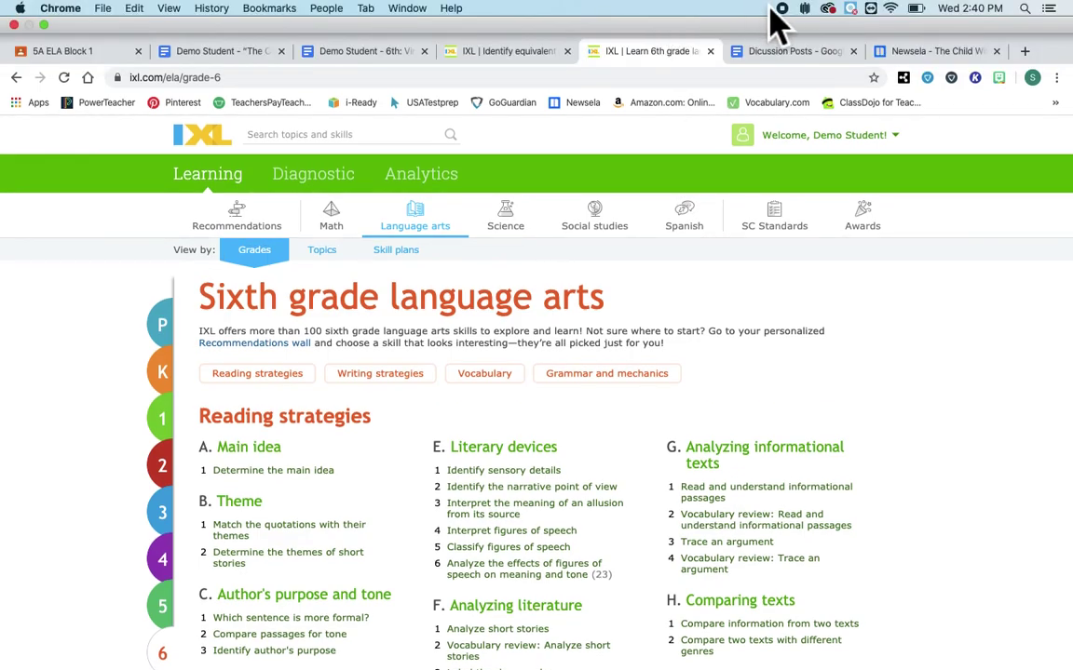